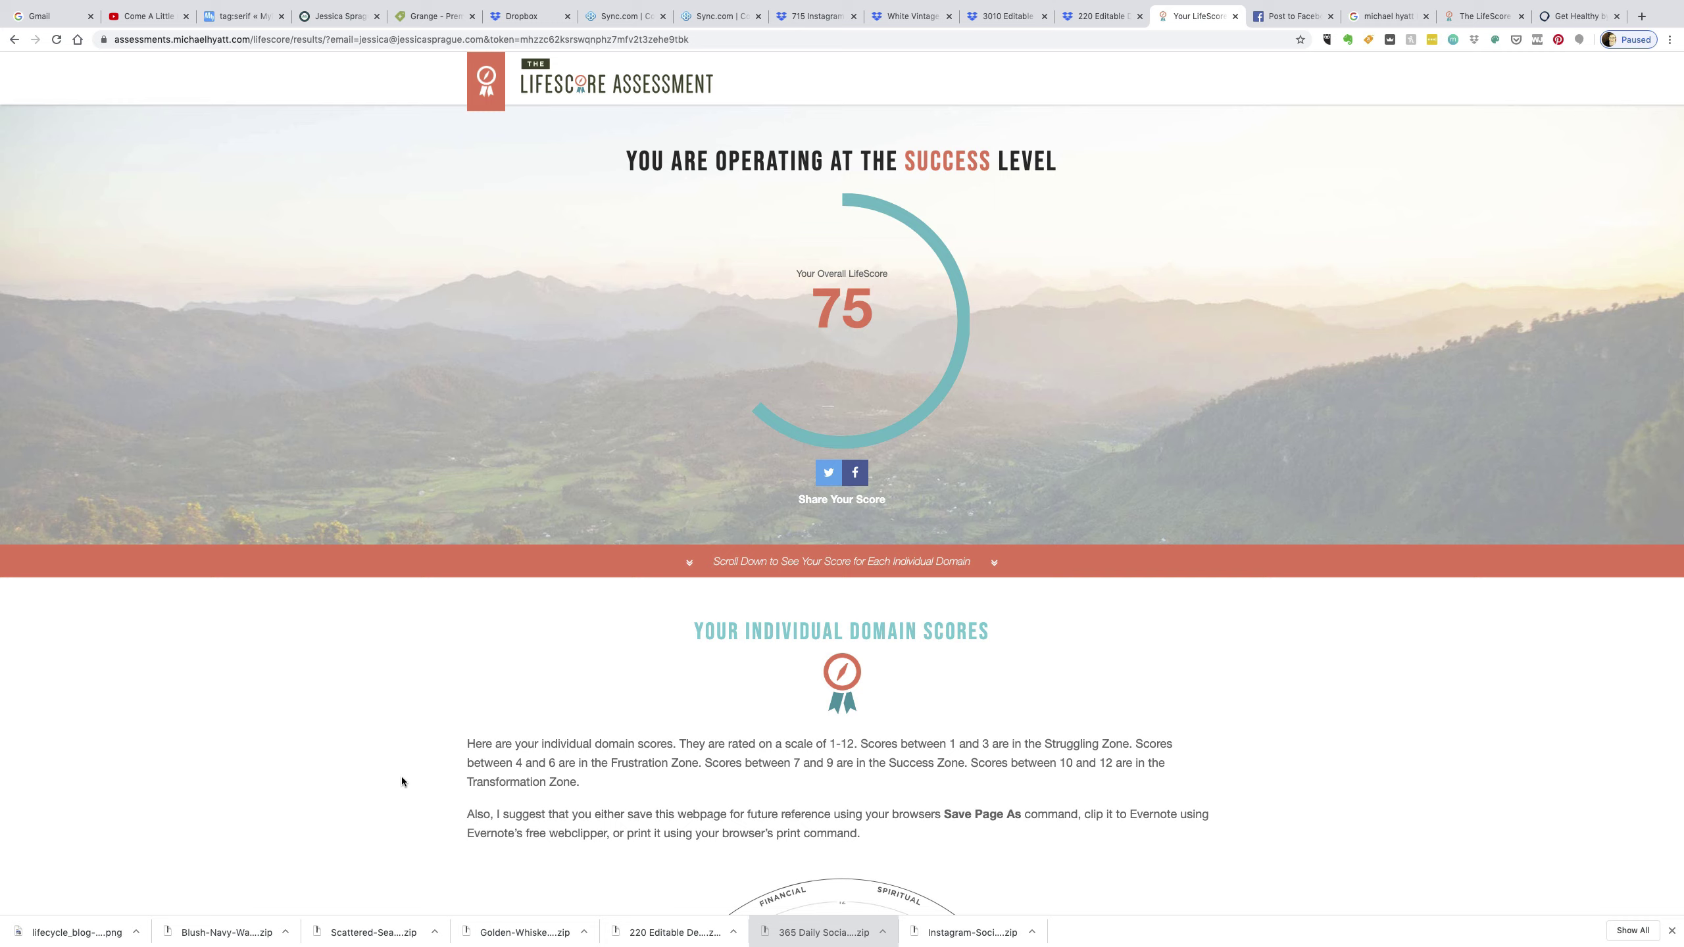
Scroll the LifeScore results page down to the wheel chart and the score table below it.
{"action": "scroll", "coordinate": [401, 776], "scroll_direction": "down", "scroll_amount": 6}
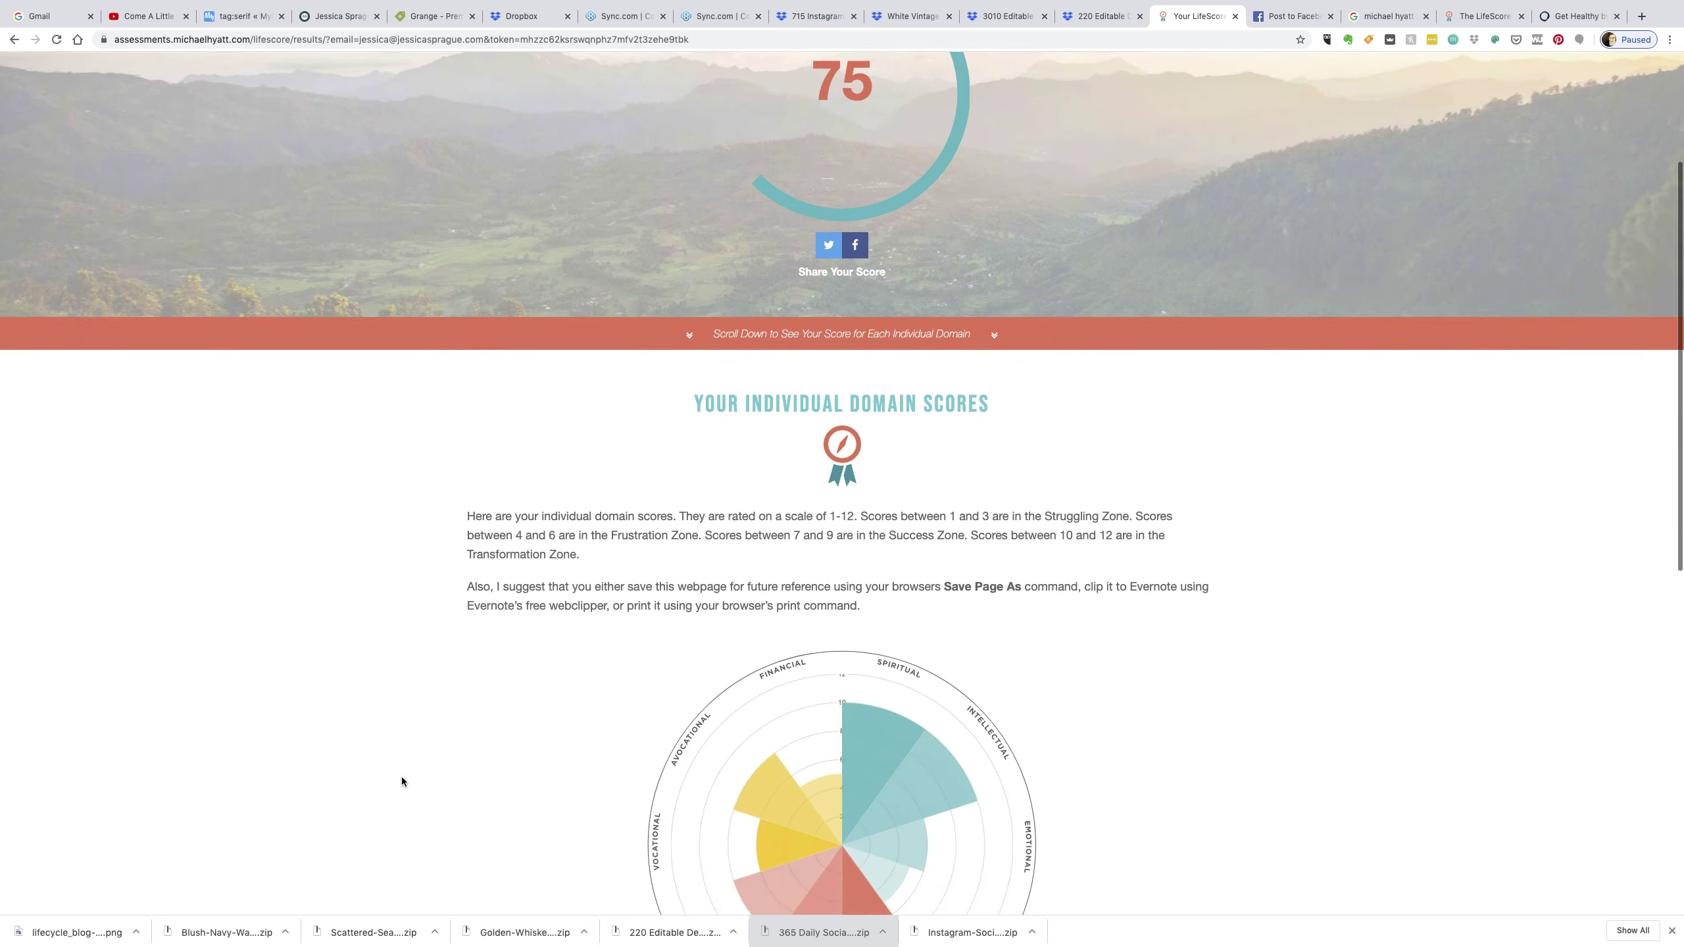
{"action": "scroll", "coordinate": [402, 781], "scroll_direction": "down", "scroll_amount": 3}
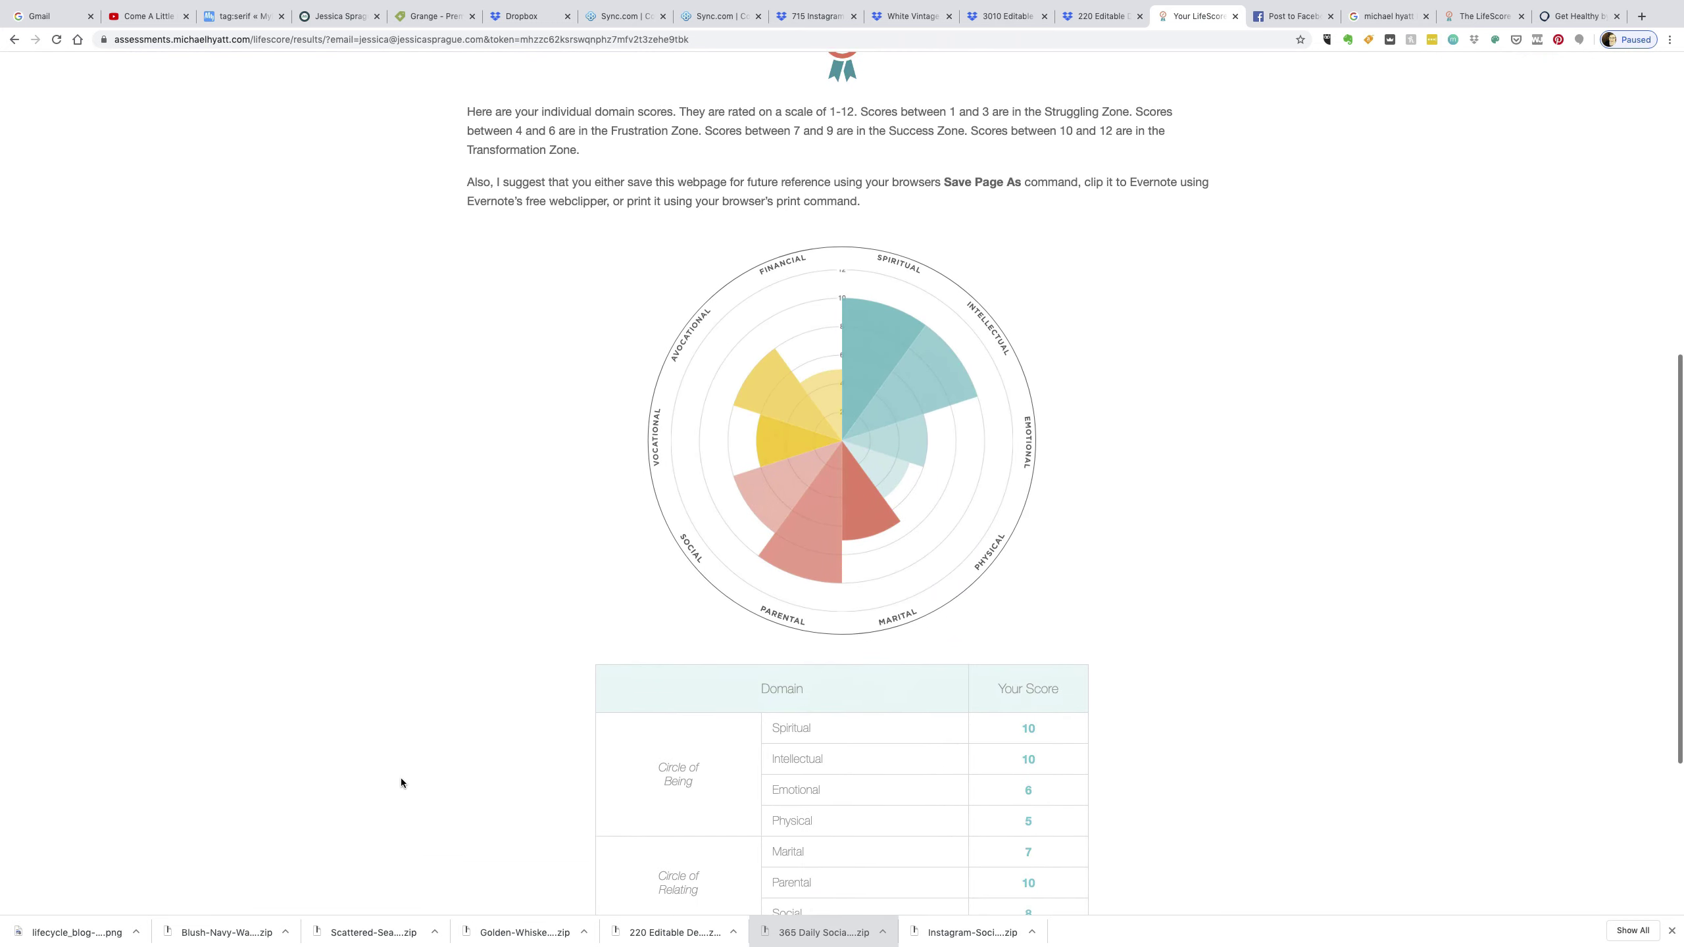
{"action": "right_click", "coordinate": [594, 495]}
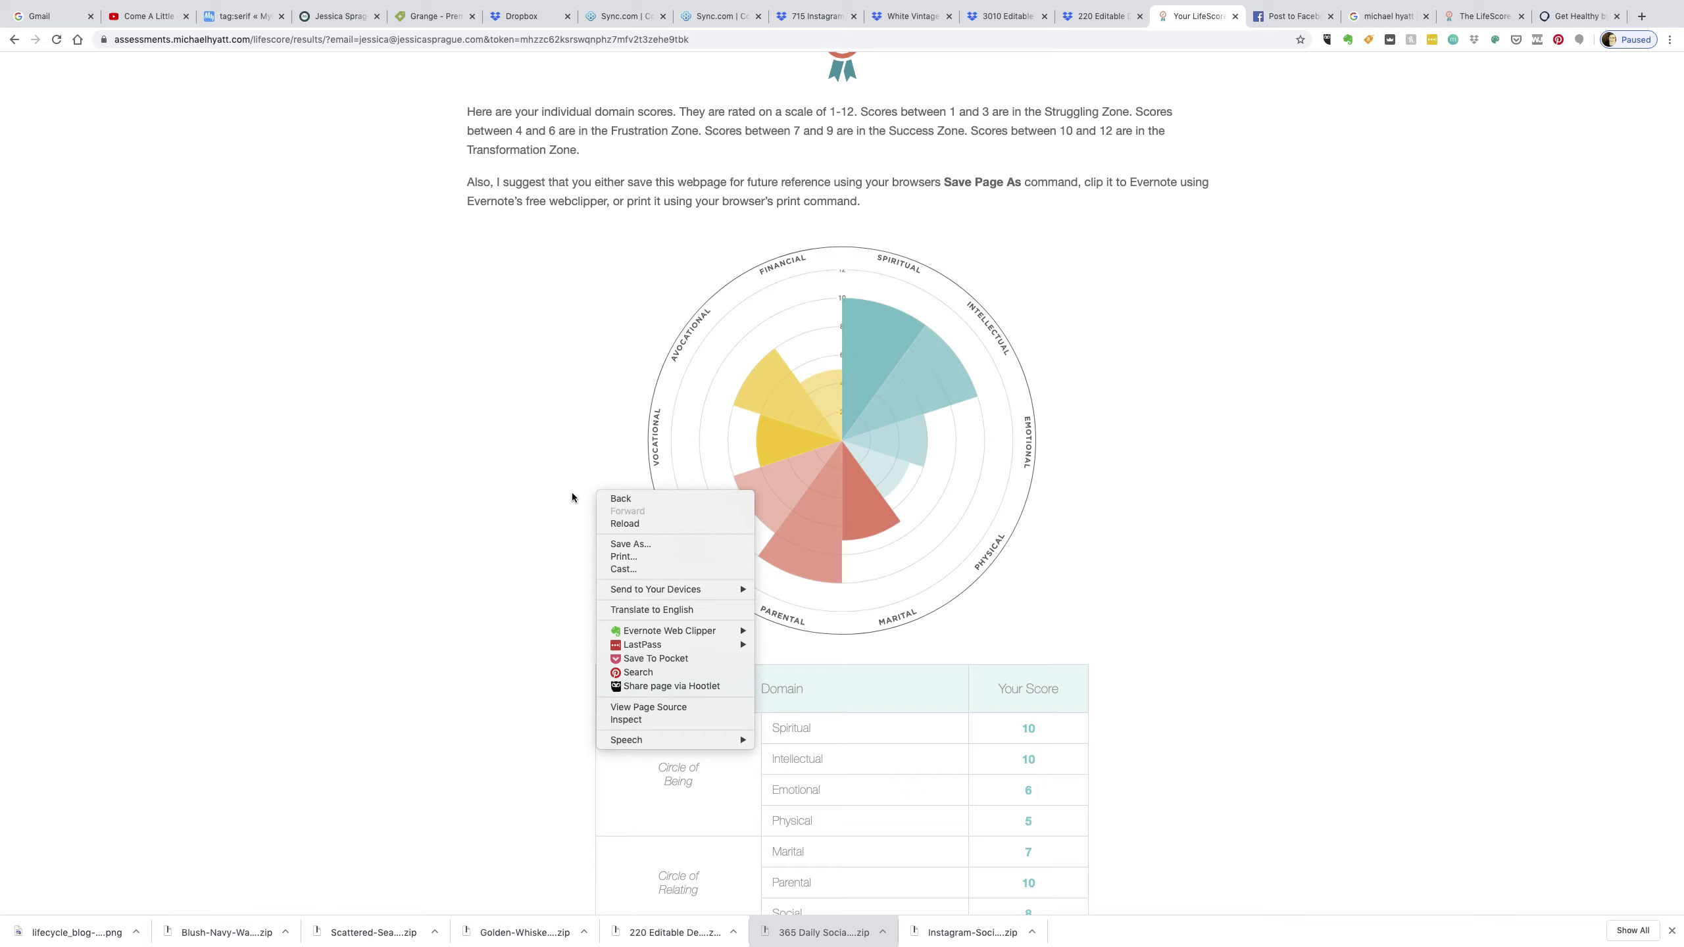
{"action": "left_click", "coordinate": [556, 498]}
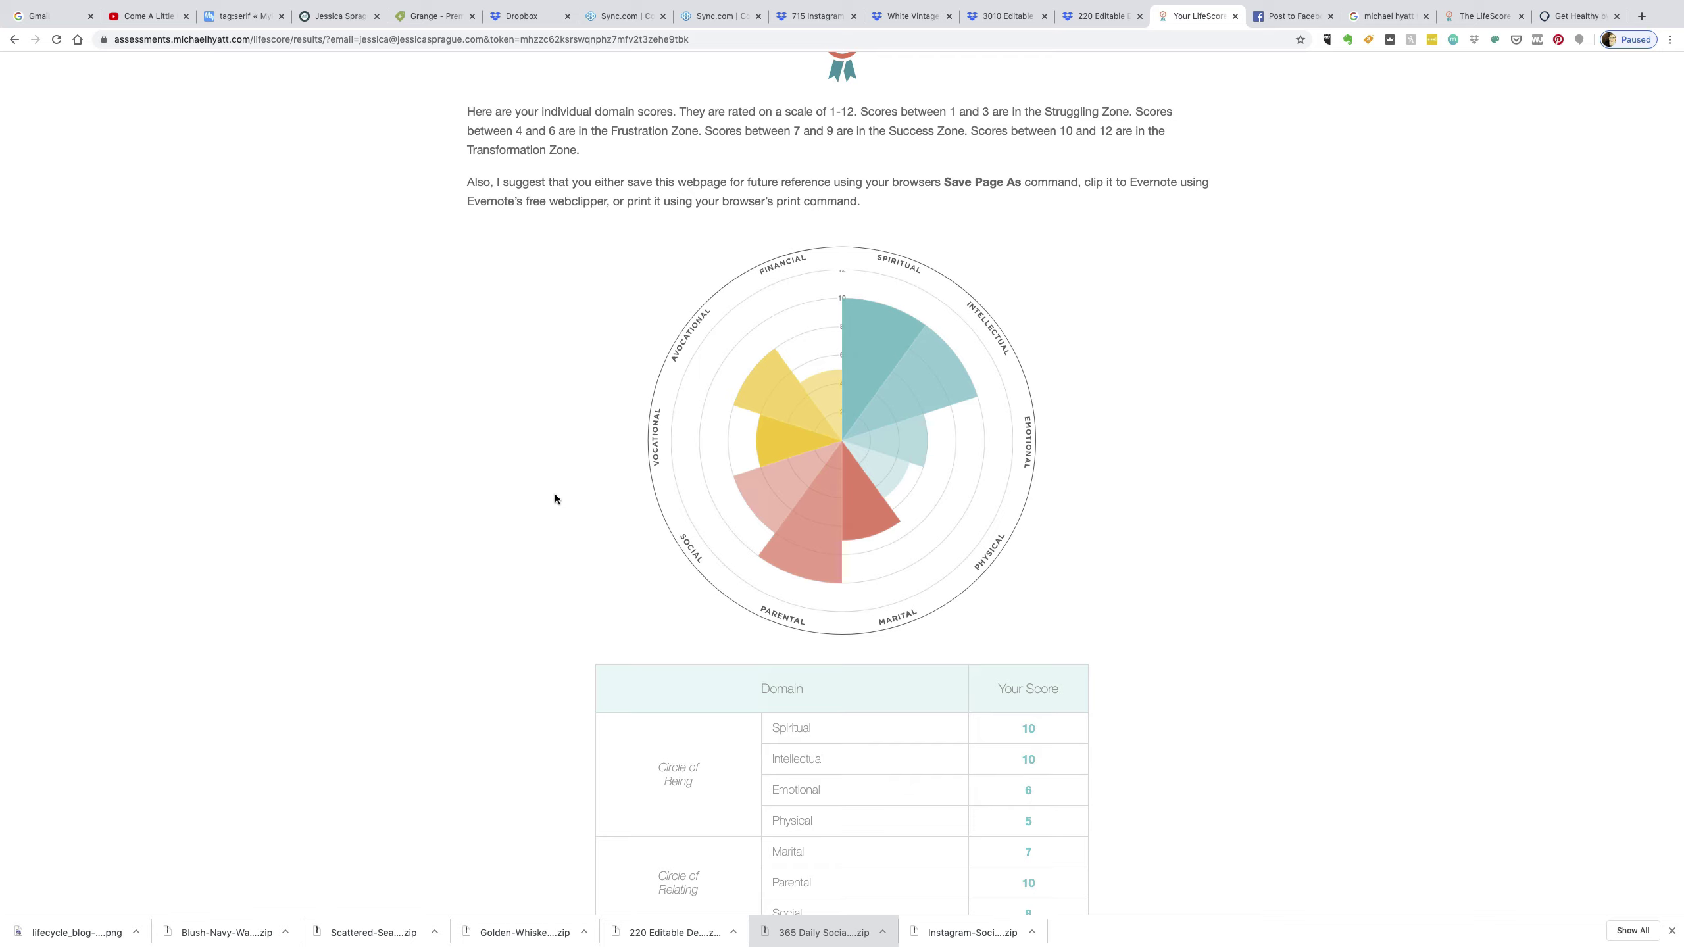
Take a full-screen screenshot of the results page and save it to the clipboard.
{"action": "key", "text": "super+shift+3"}
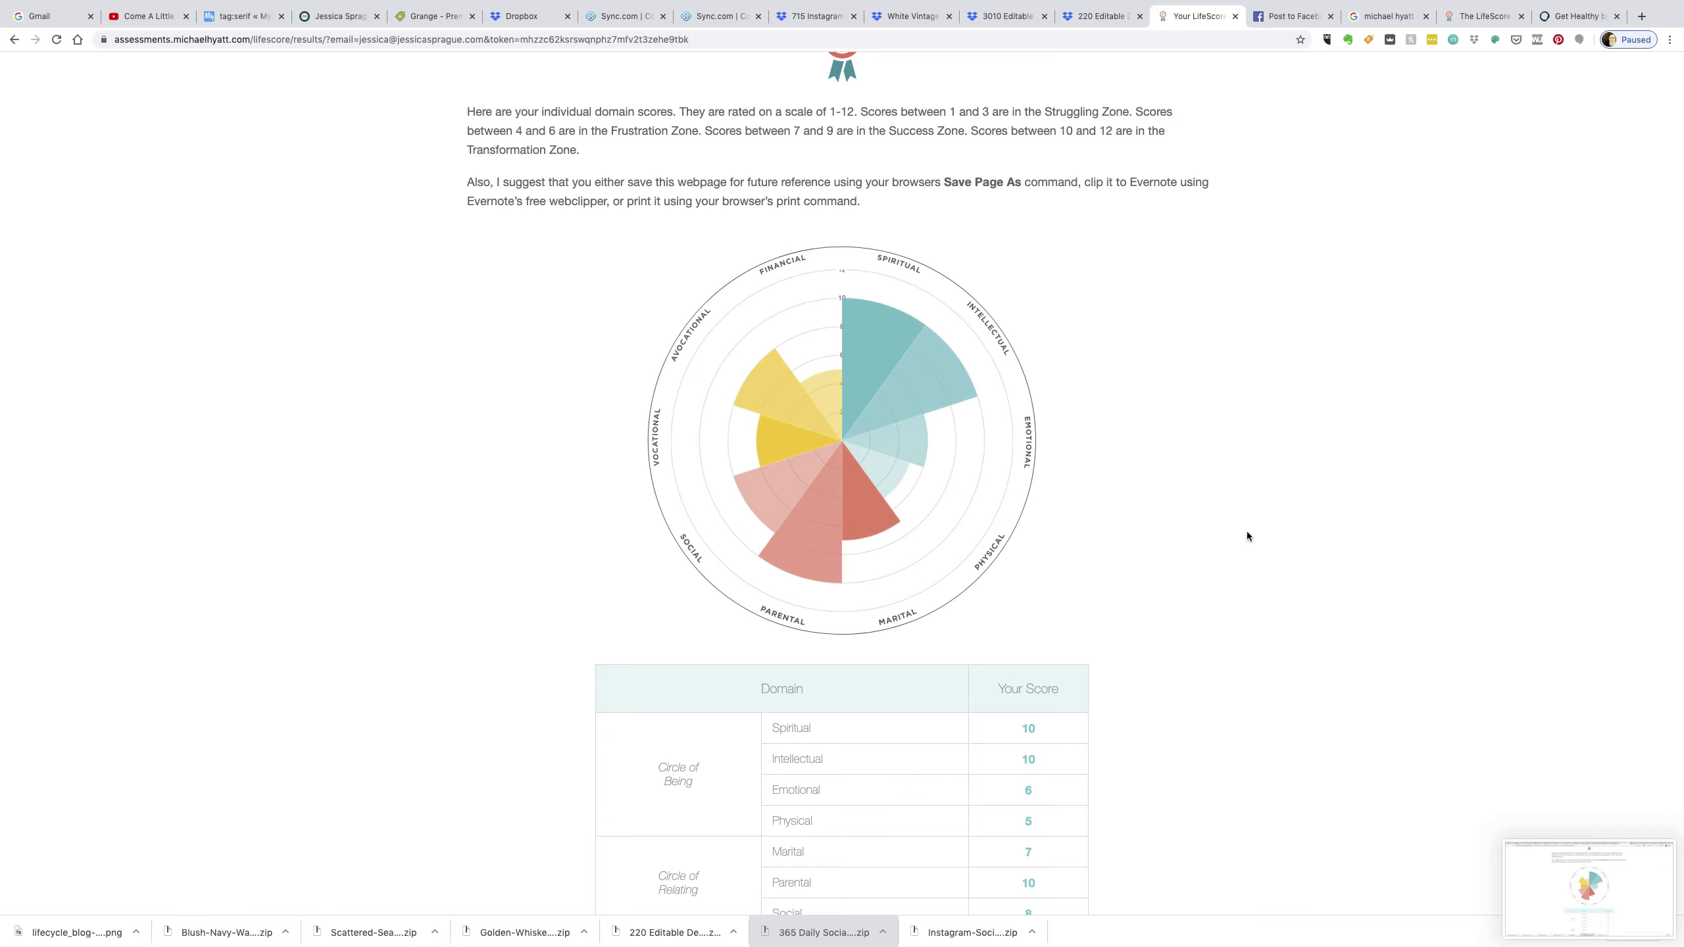
{"action": "right_click", "coordinate": [1527, 879]}
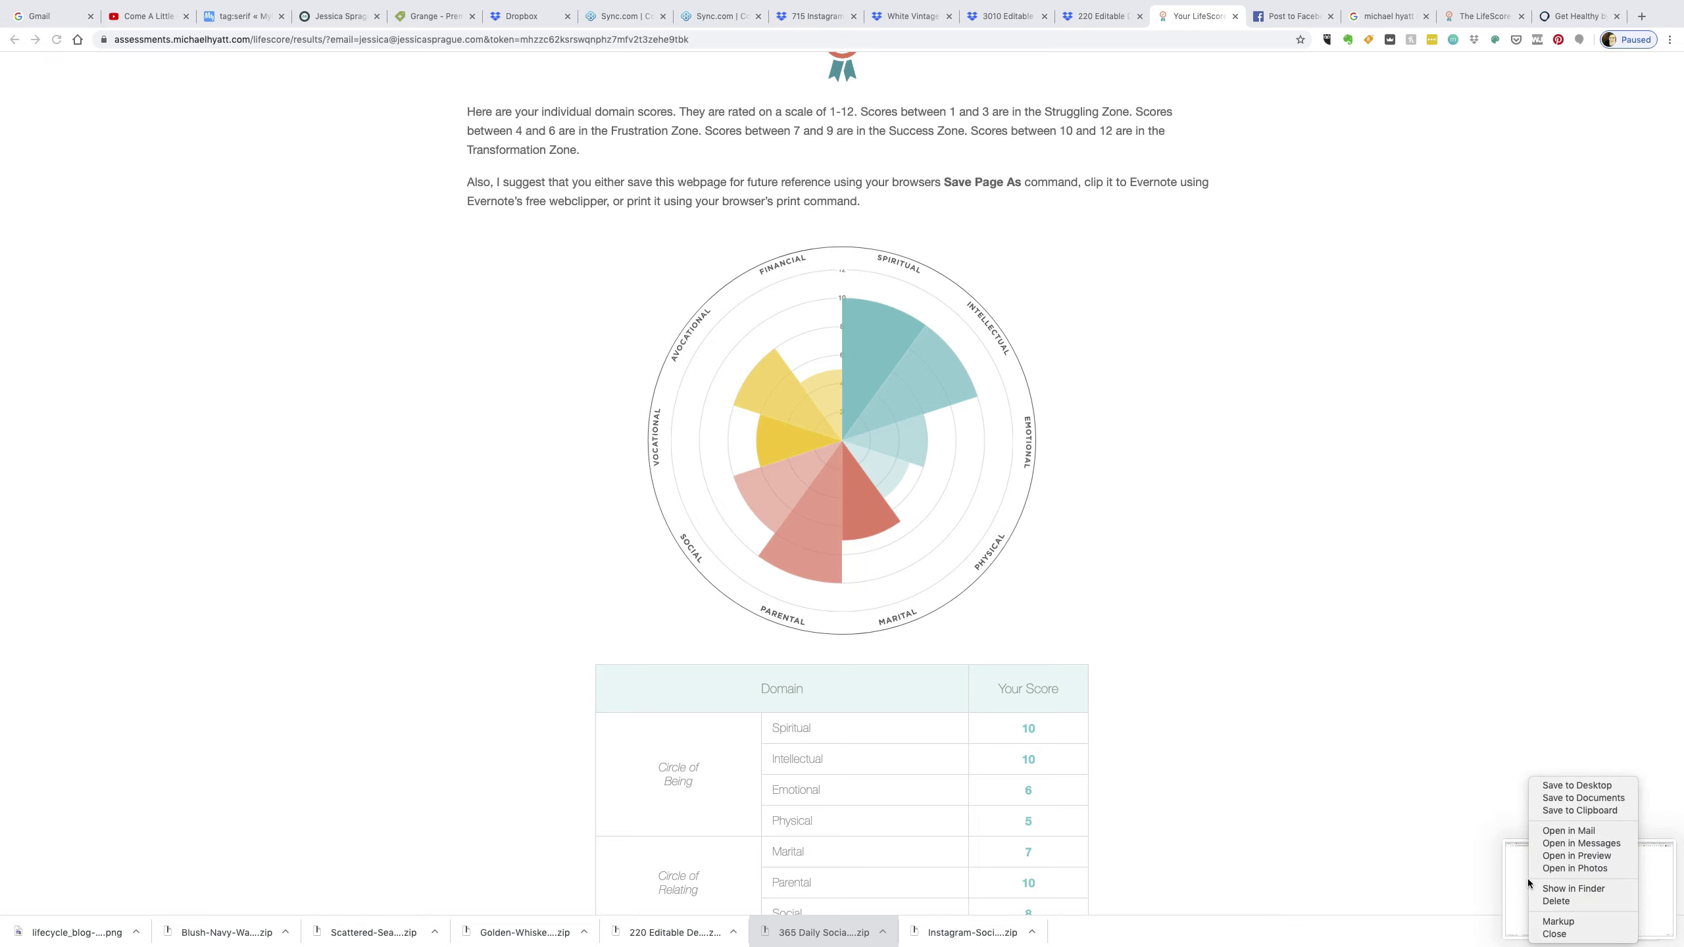
{"action": "left_click", "coordinate": [1558, 811]}
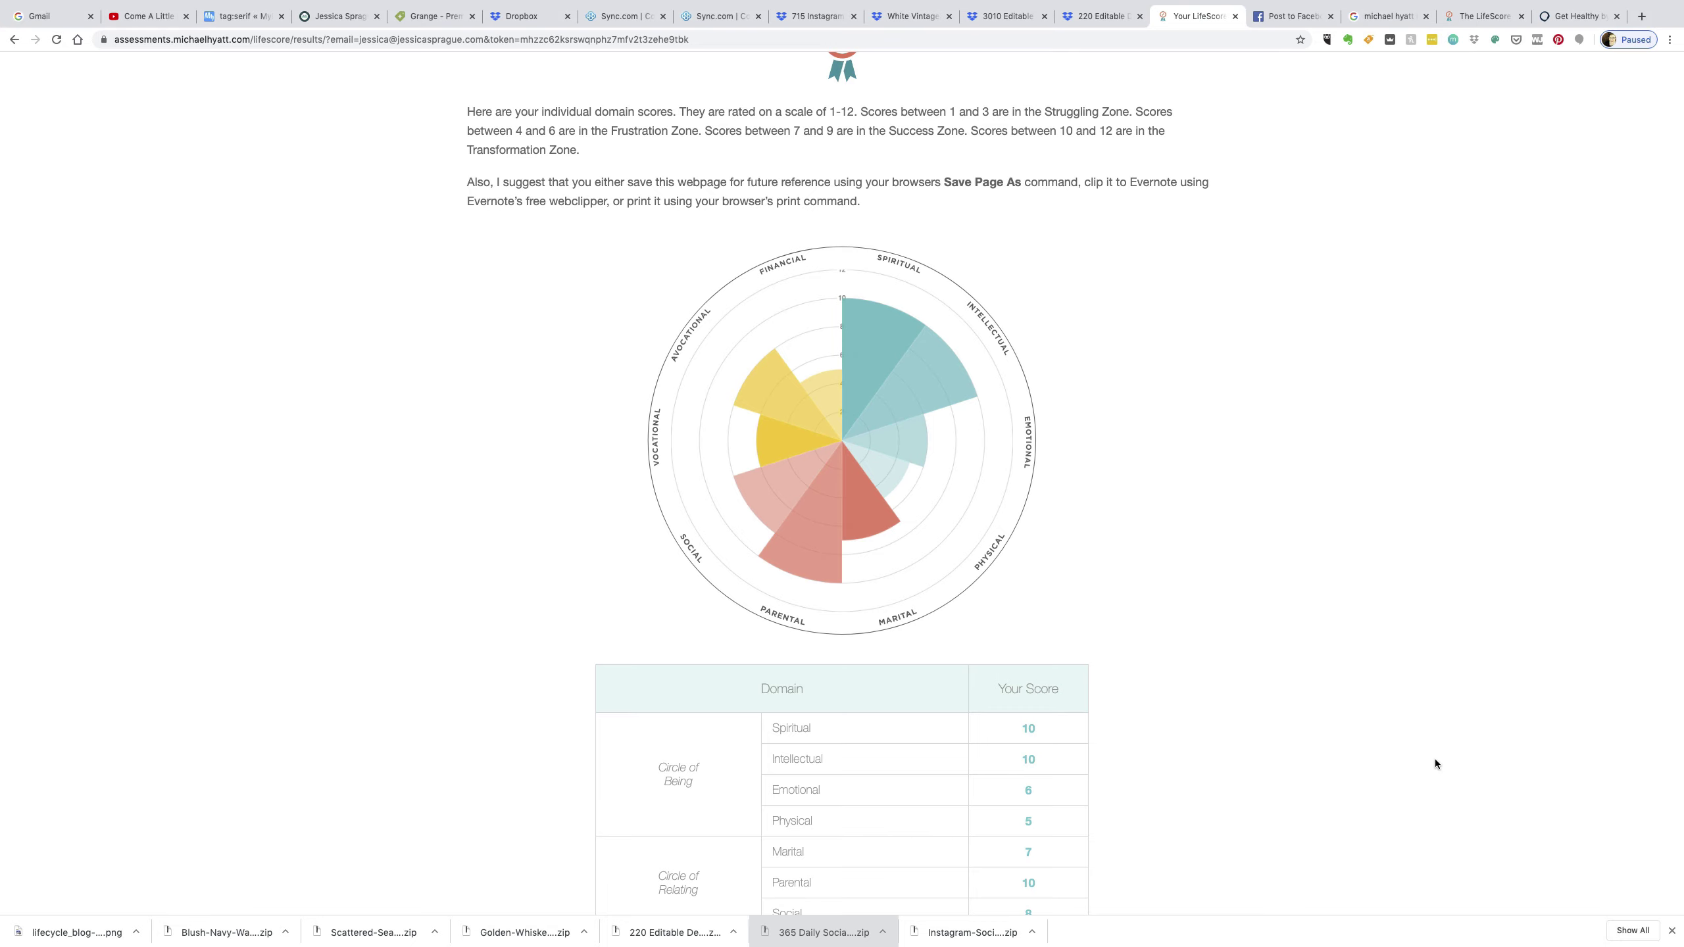
Switch to Photoshop Elements and start a new blank 2560 × 1440 pixel file.
{"action": "mouse_move", "coordinate": [1065, 942]}
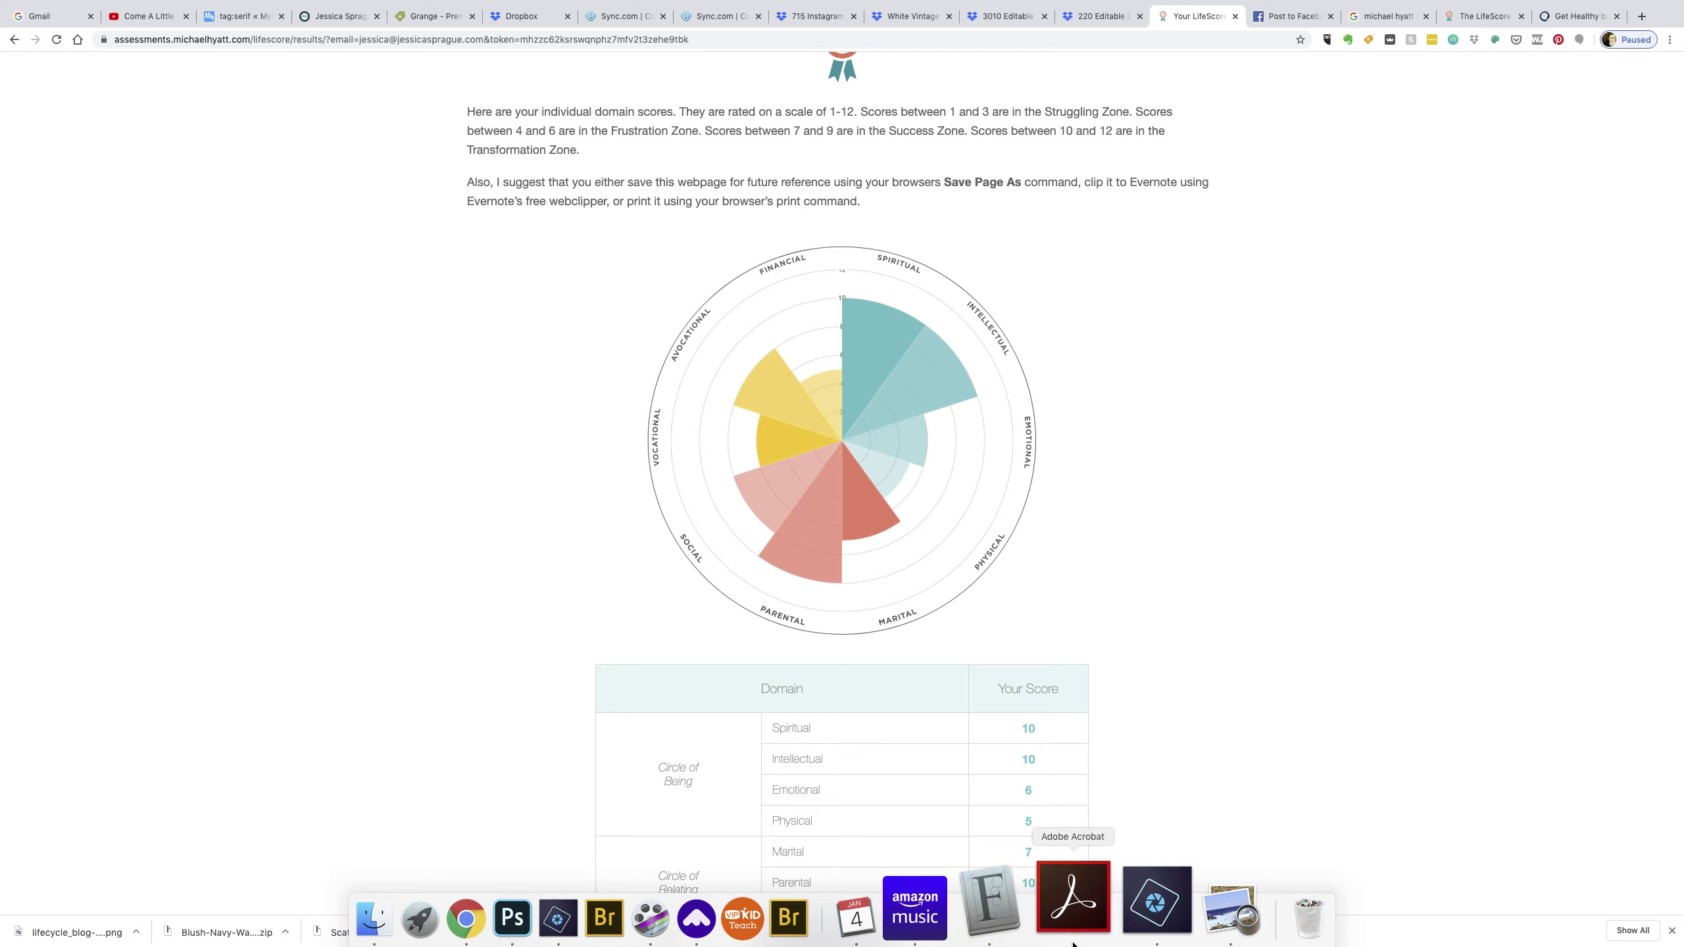
{"action": "left_click", "coordinate": [1122, 915]}
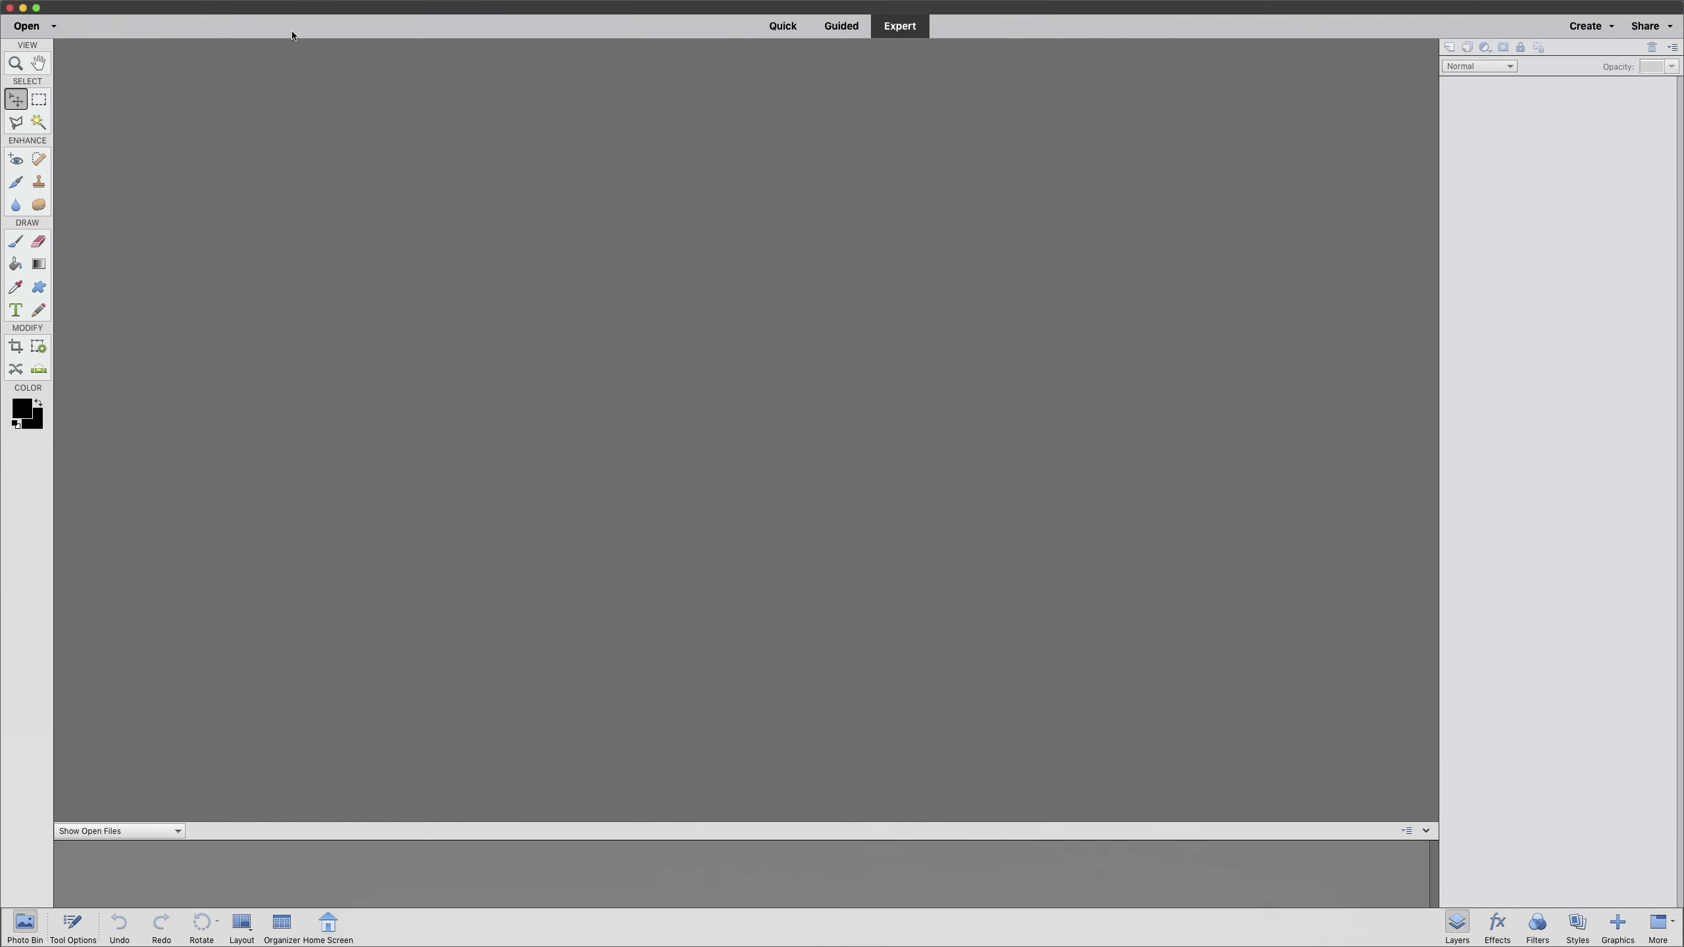
{"action": "mouse_move", "coordinate": [119, 4]}
{"action": "left_click", "coordinate": [233, 8]}
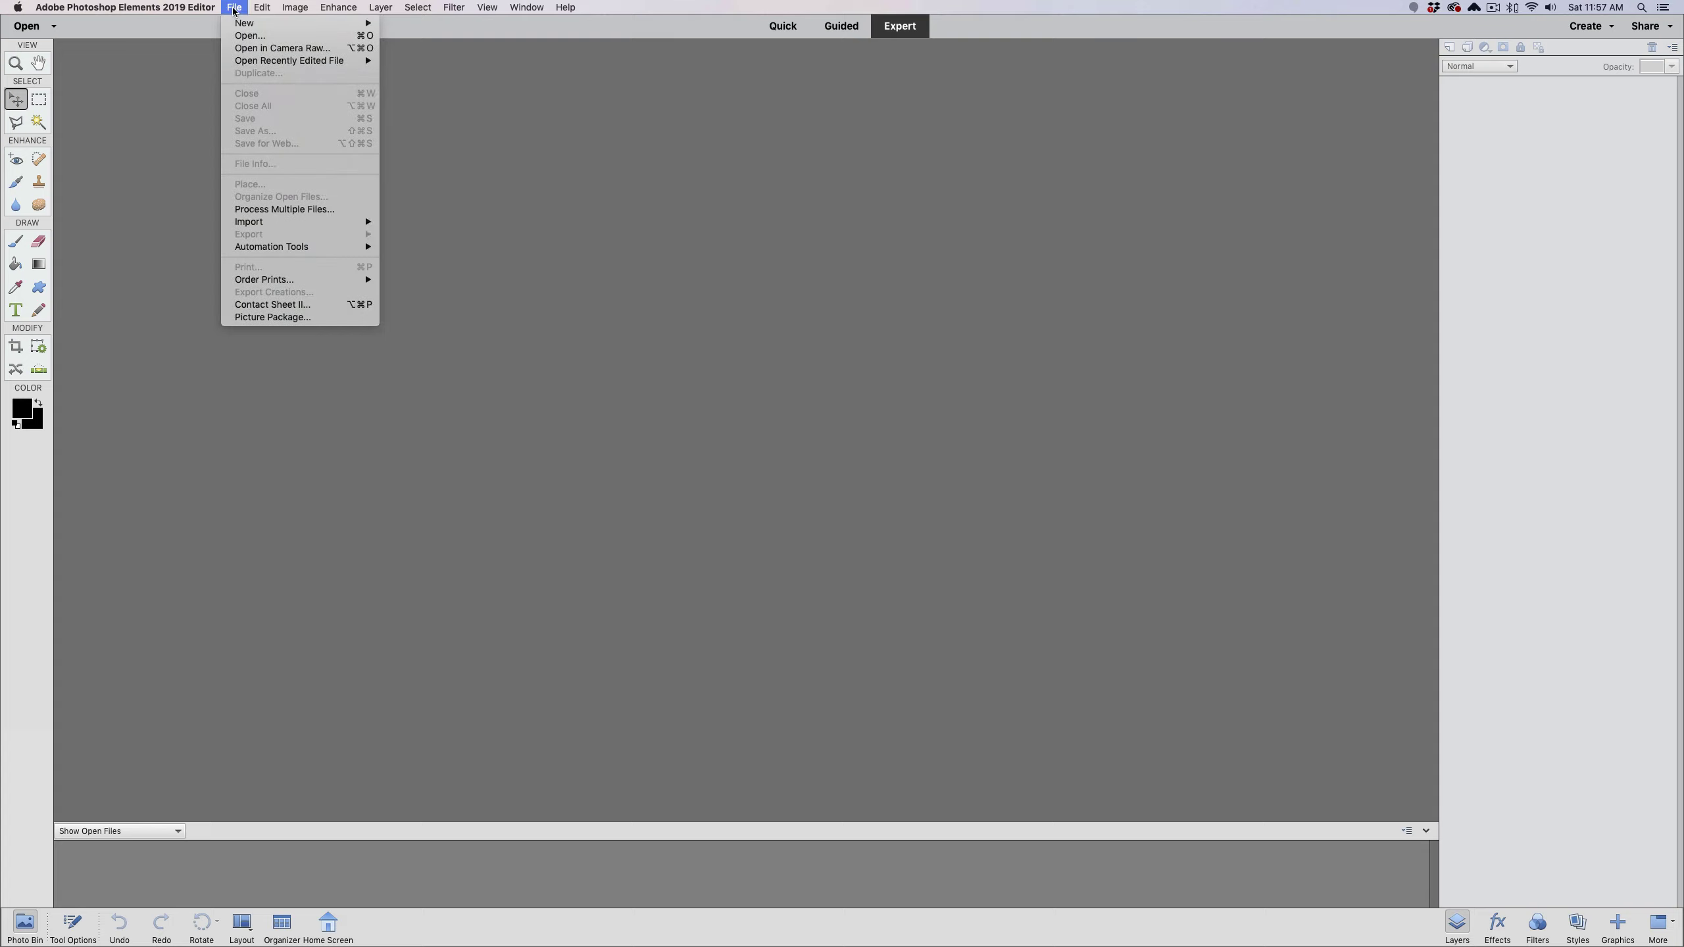
{"action": "mouse_move", "coordinate": [241, 27]}
{"action": "left_click", "coordinate": [408, 28]}
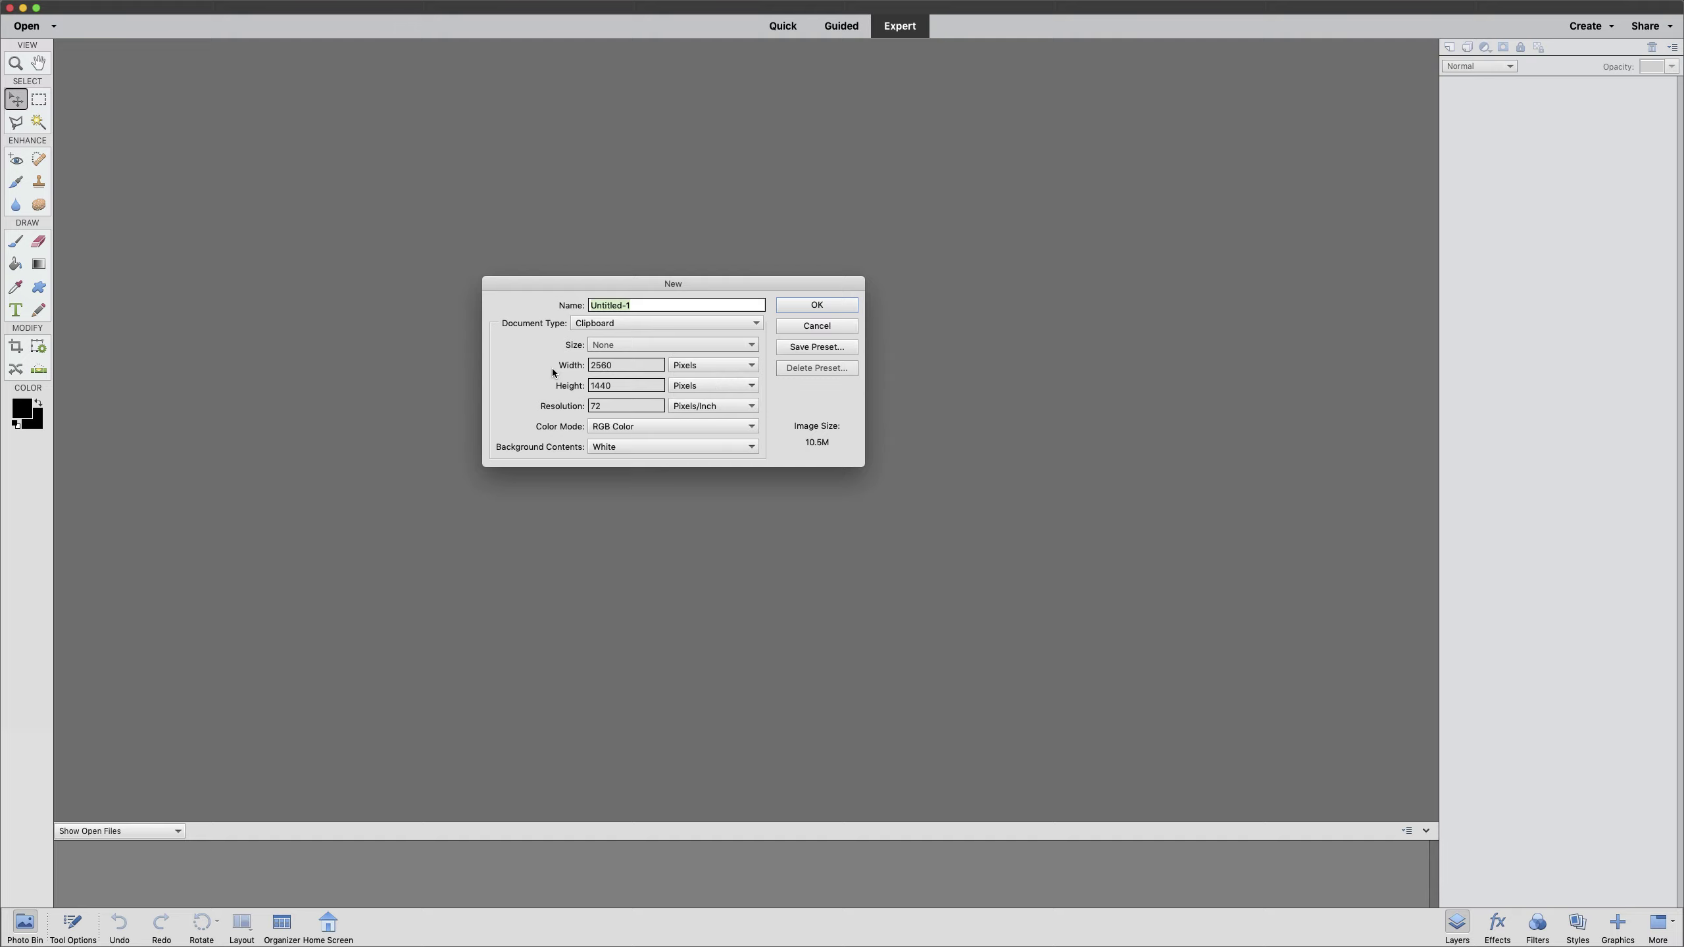
{"action": "left_click", "coordinate": [817, 305]}
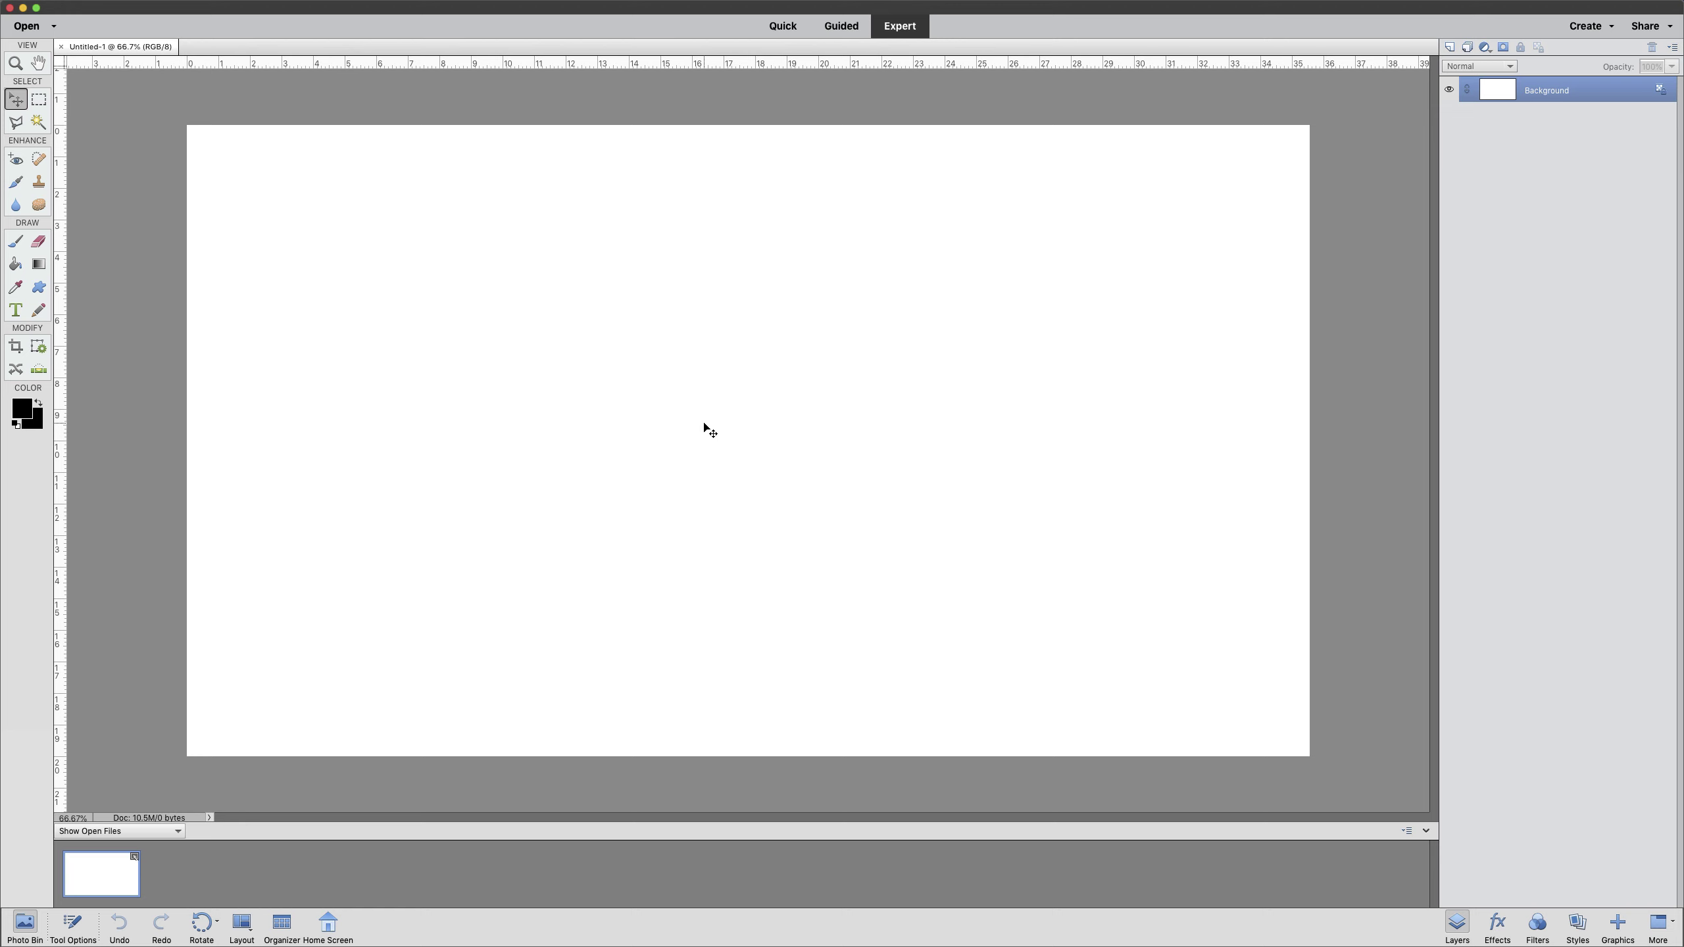
Paste the screenshot as Layer 1 and nudge it slightly left and up.
{"action": "key", "text": "super+v"}
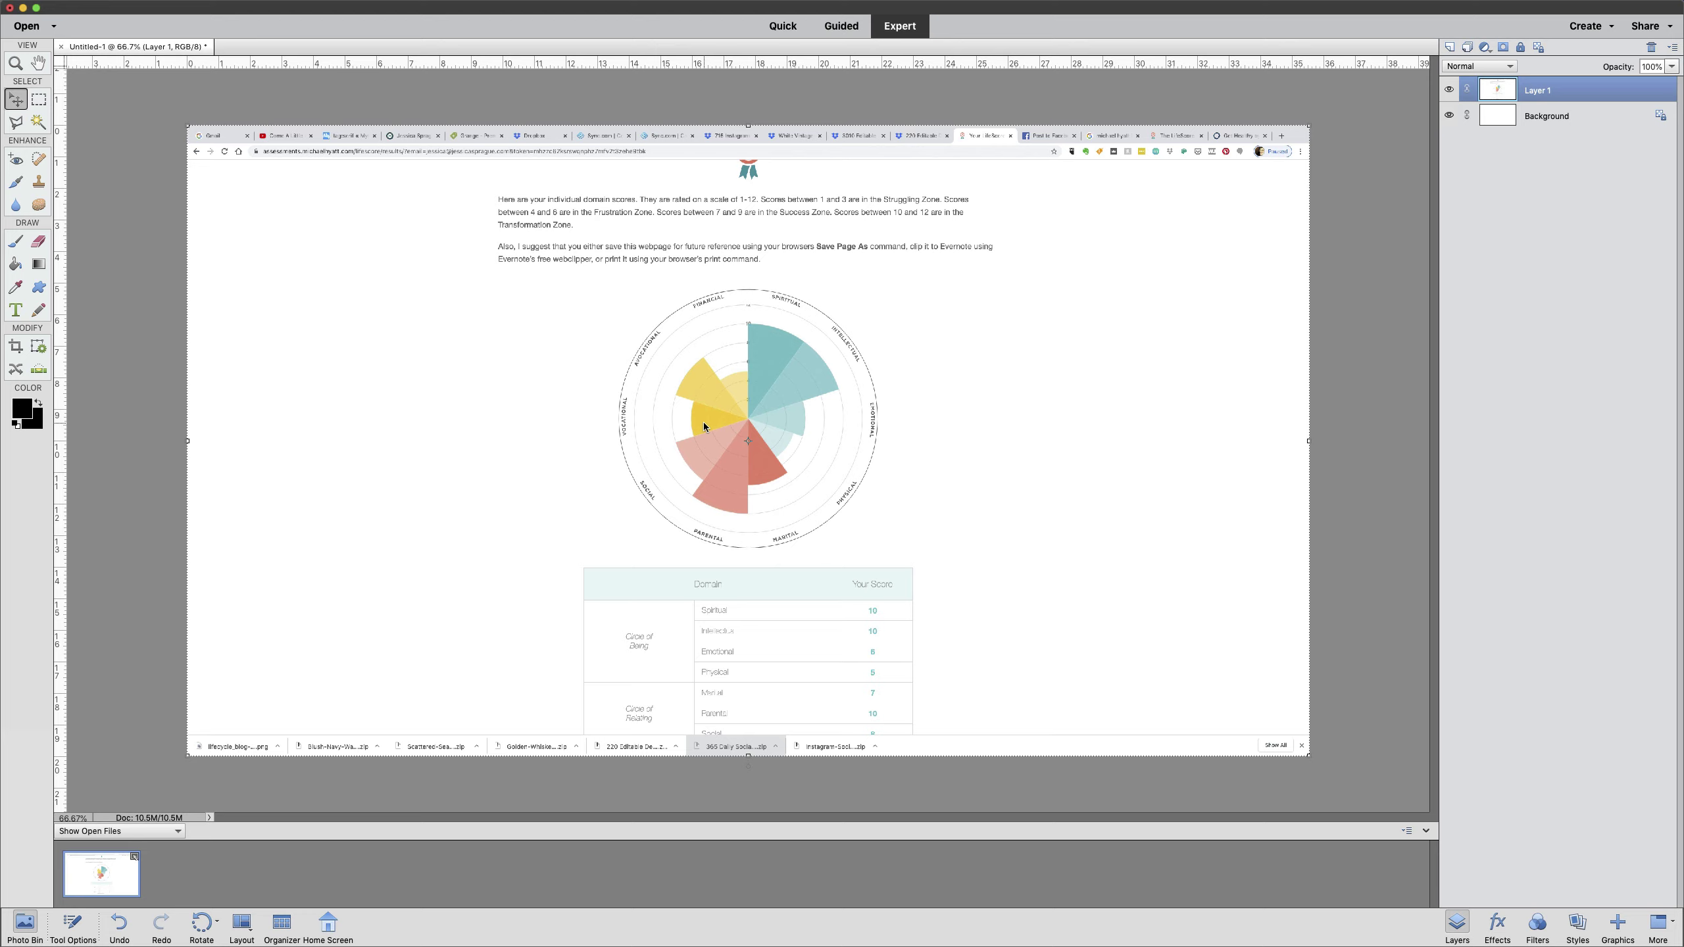
{"action": "scroll", "coordinate": [605, 500], "scroll_direction": "up", "scroll_amount": 5}
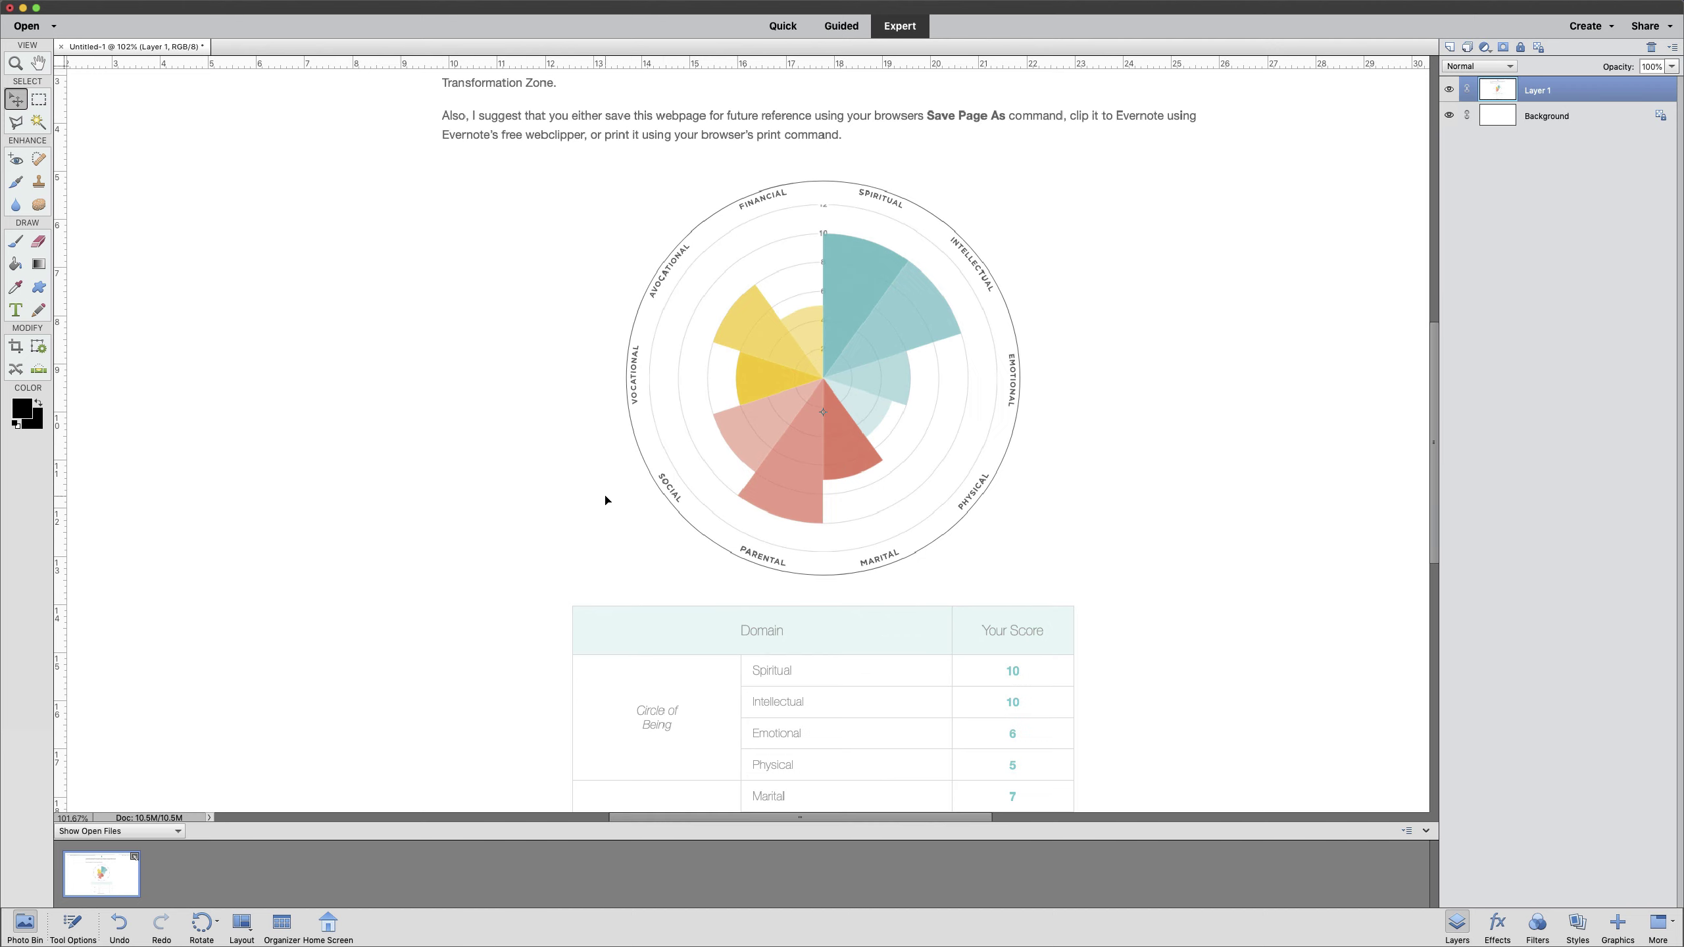
{"action": "left_click_drag", "start_coordinate": [1008, 529], "coordinate": [932, 519]}
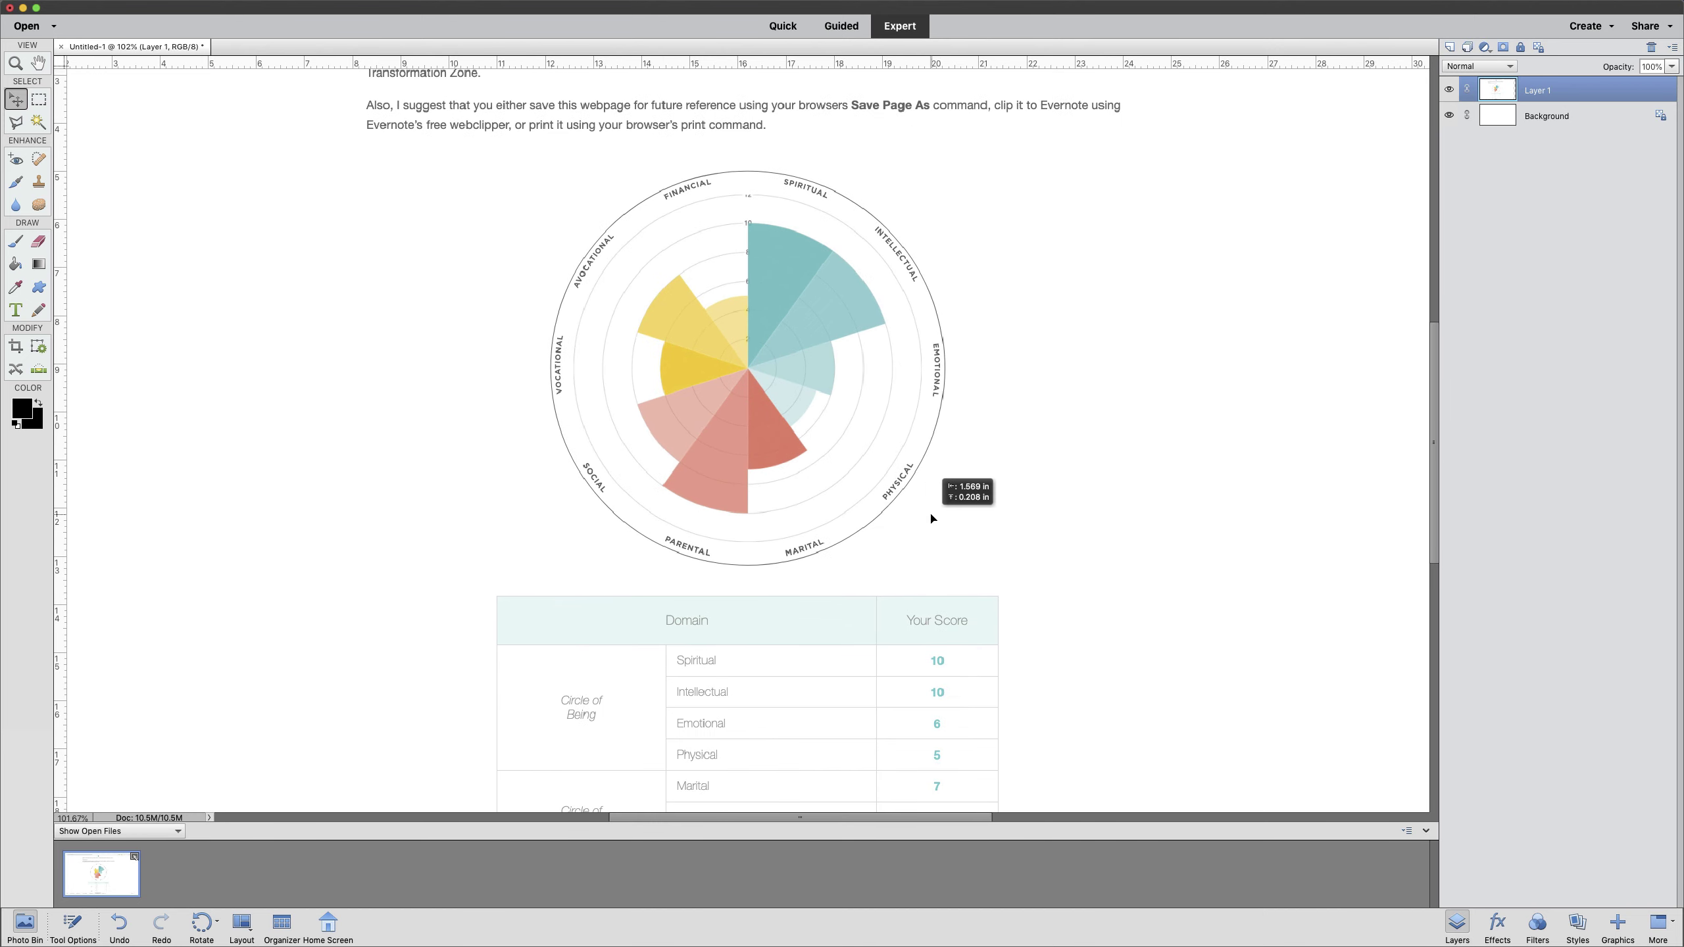
Draw a square rectangular marquee around the wheel chart only, leaving out the text and table.
{"action": "left_click", "coordinate": [38, 98]}
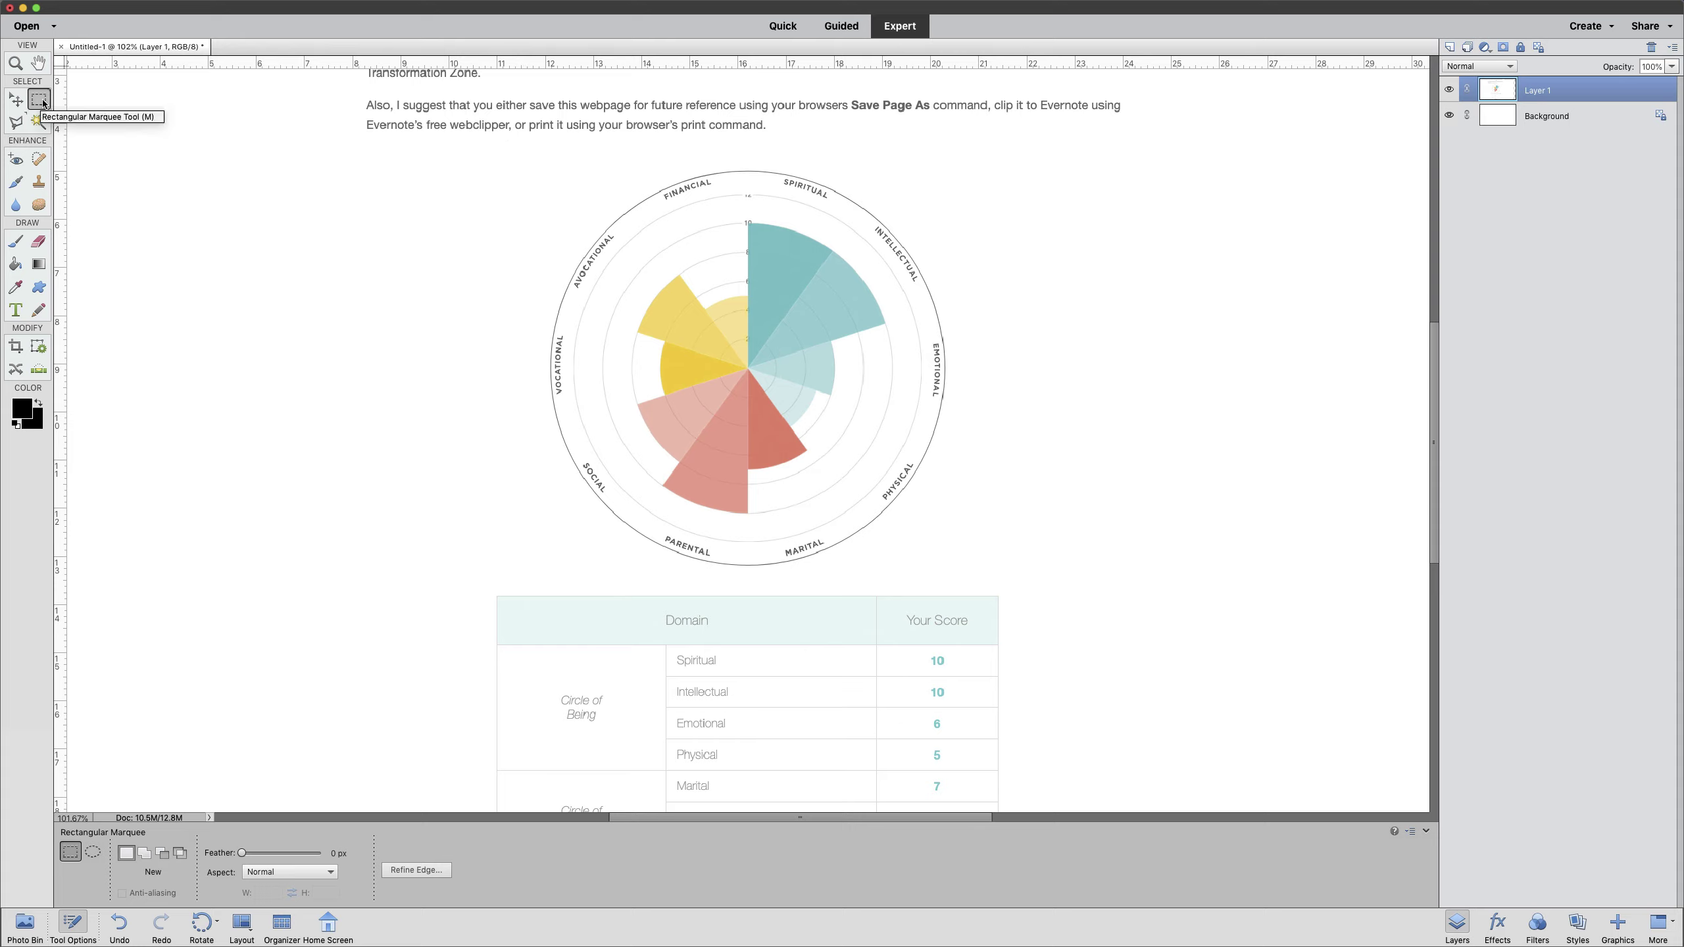
{"action": "left_click_drag", "start_coordinate": [492, 144], "coordinate": [945, 566]}
{"action": "key", "text": "shift"}
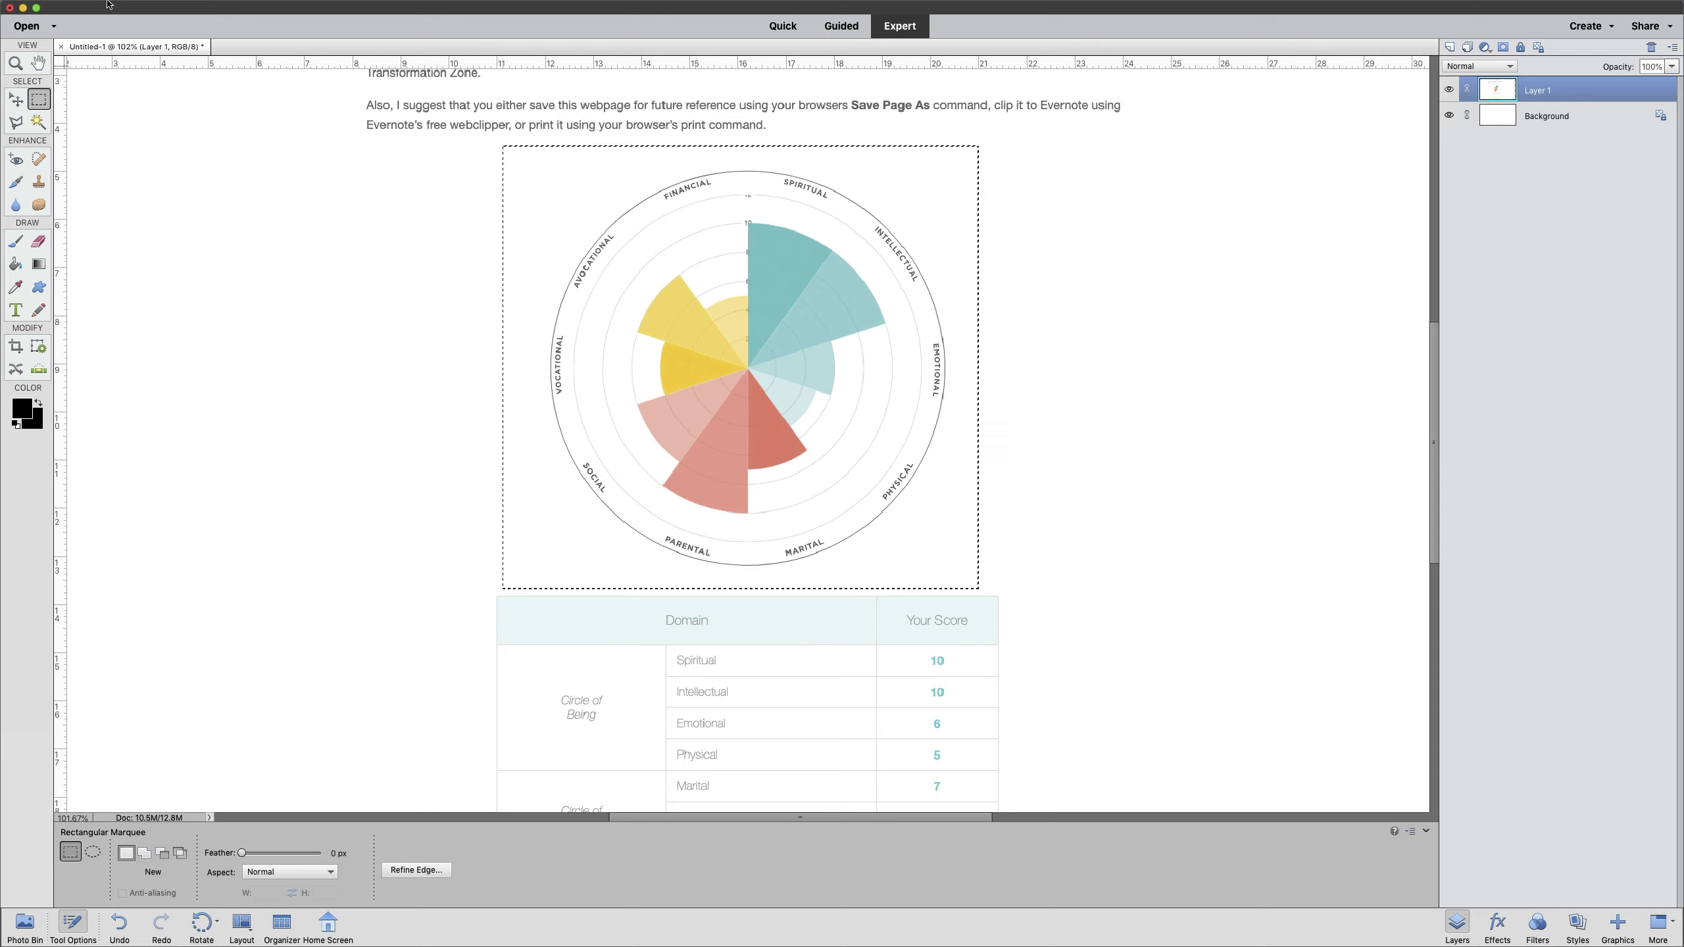
{"action": "left_click", "coordinate": [262, 8]}
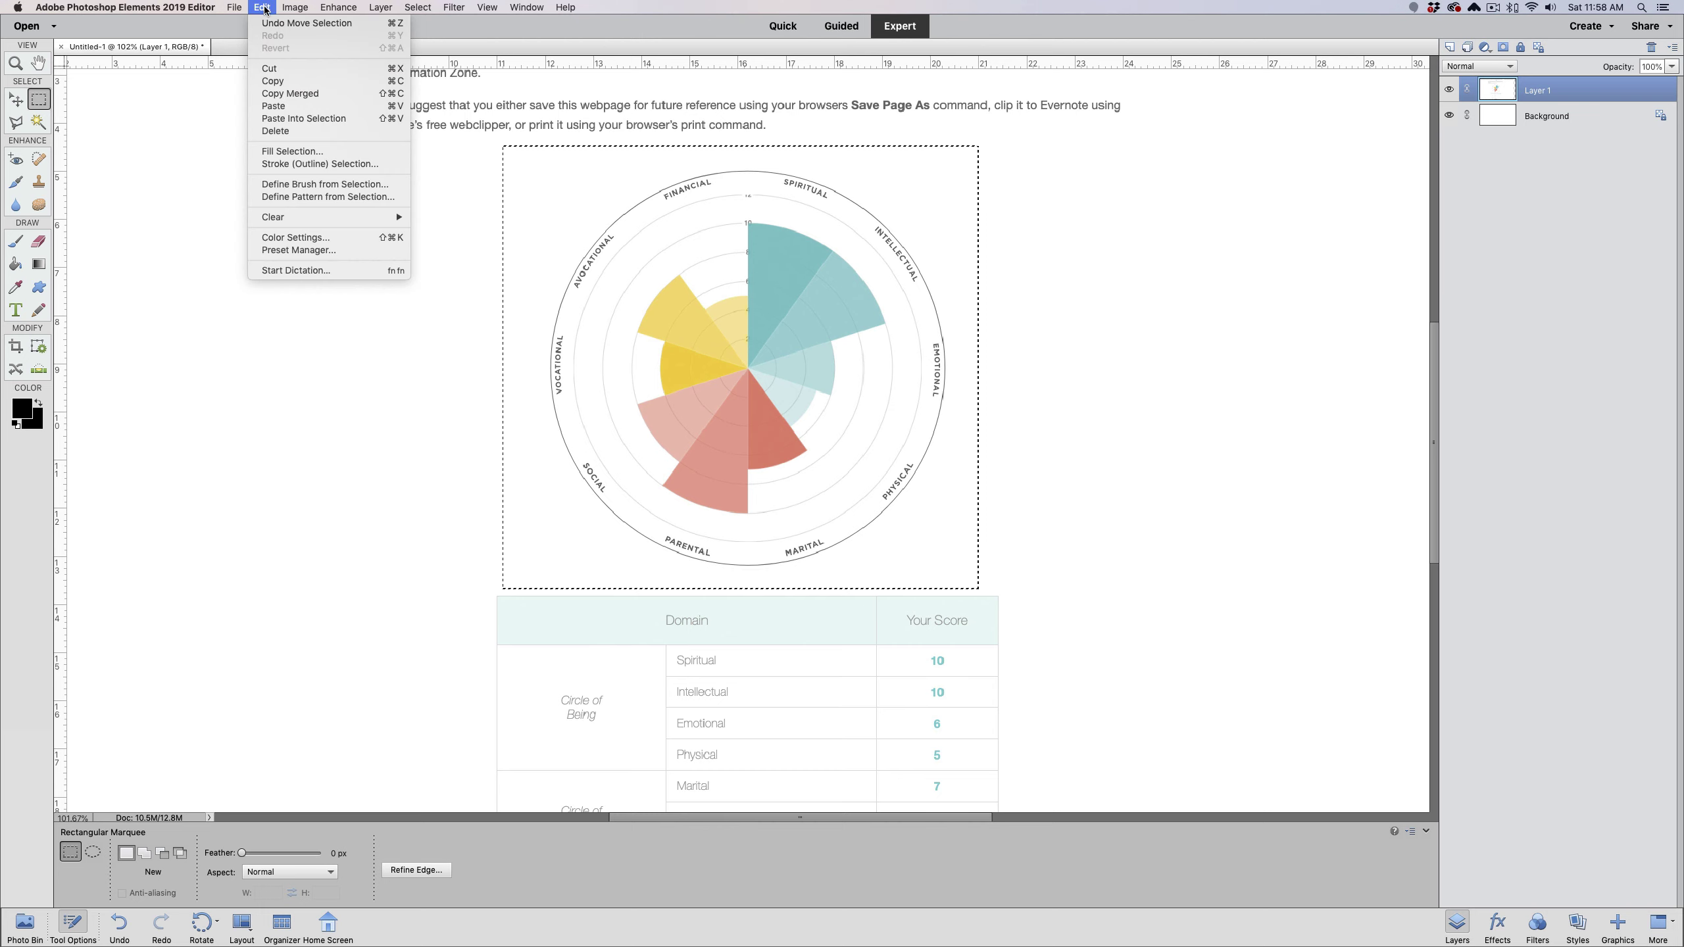
Crop the image to the marquee around the wheel chart, then deselect.
{"action": "left_click", "coordinate": [380, 397]}
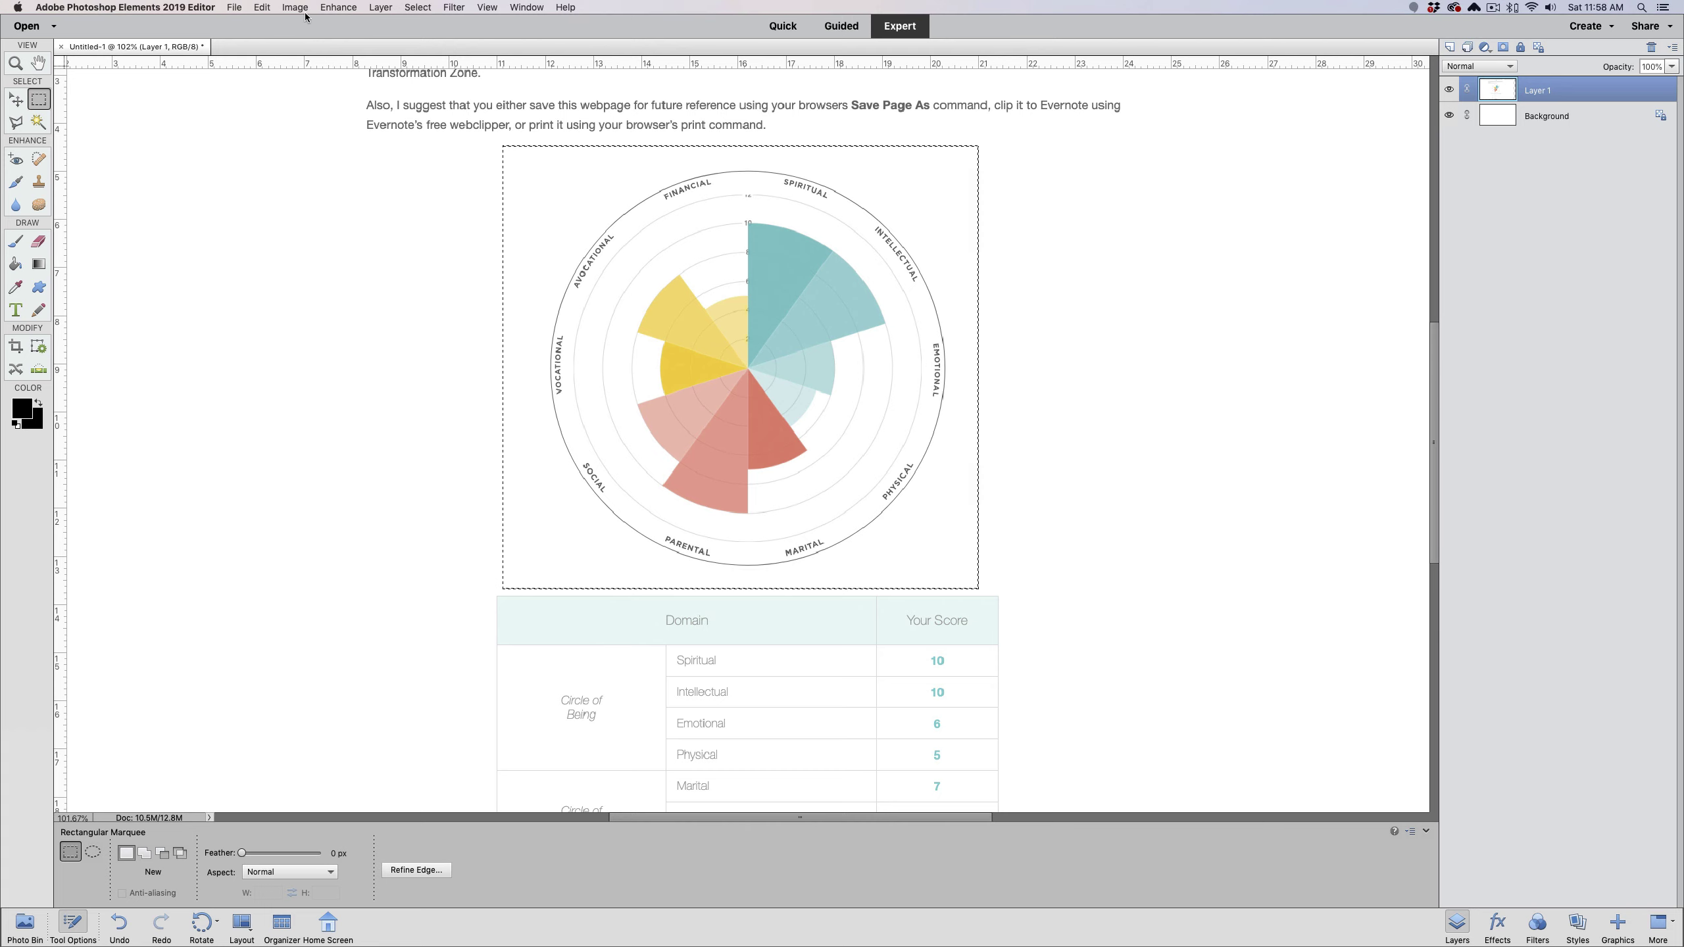
{"action": "left_click", "coordinate": [296, 7]}
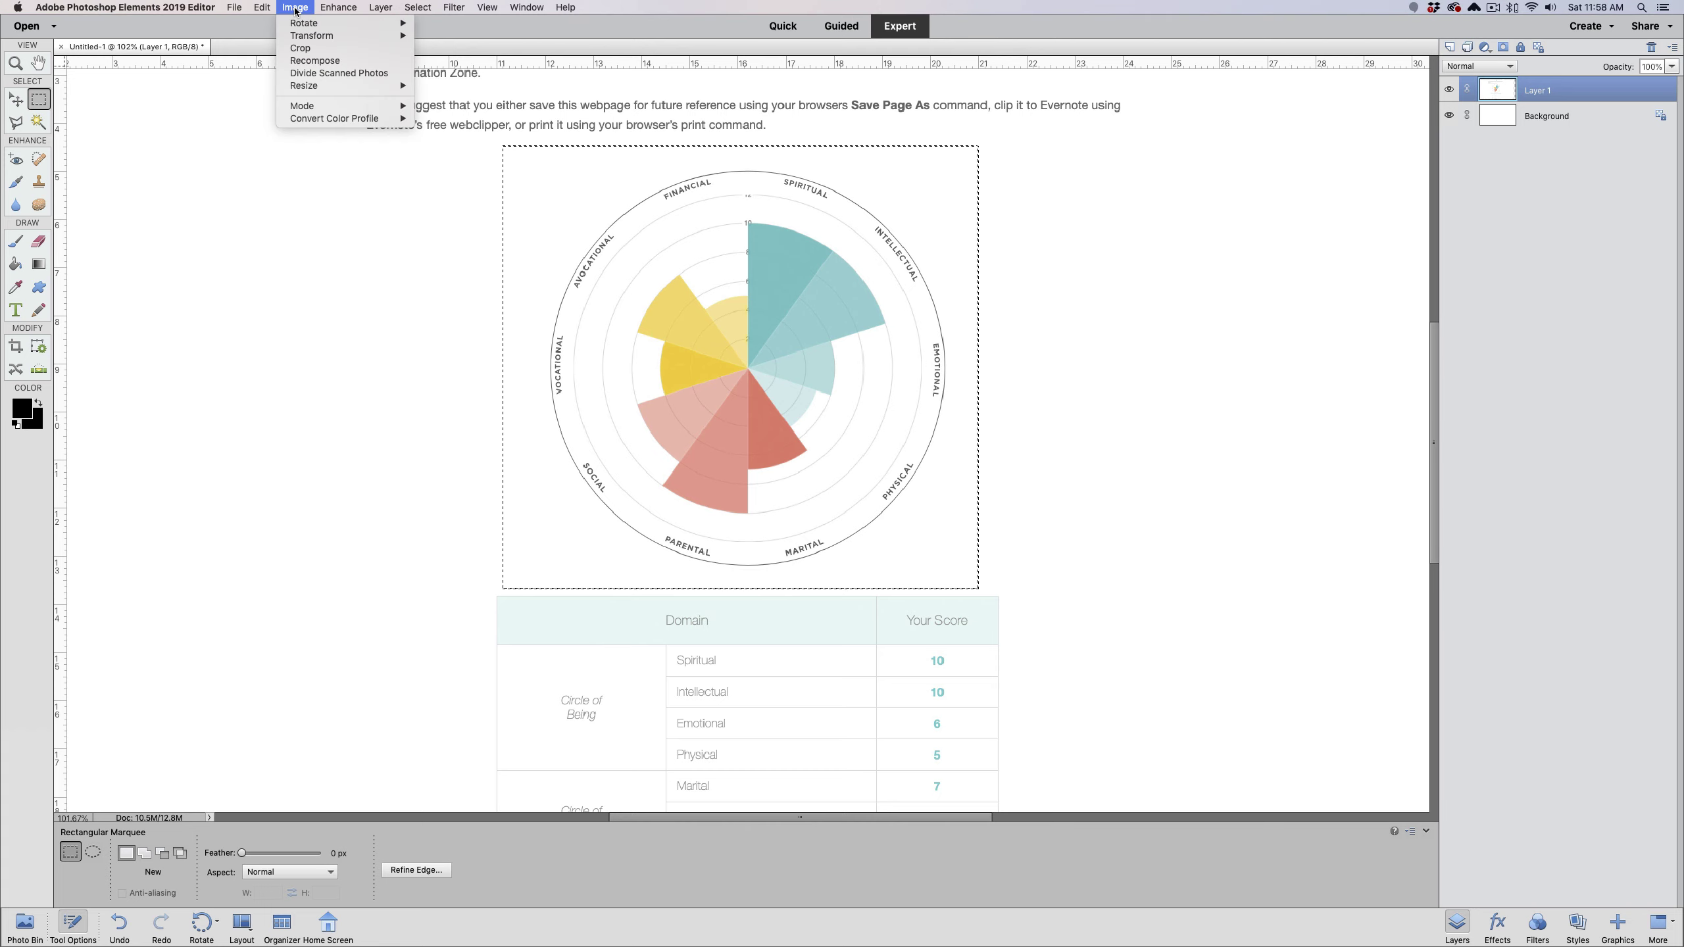
{"action": "left_click", "coordinate": [299, 48]}
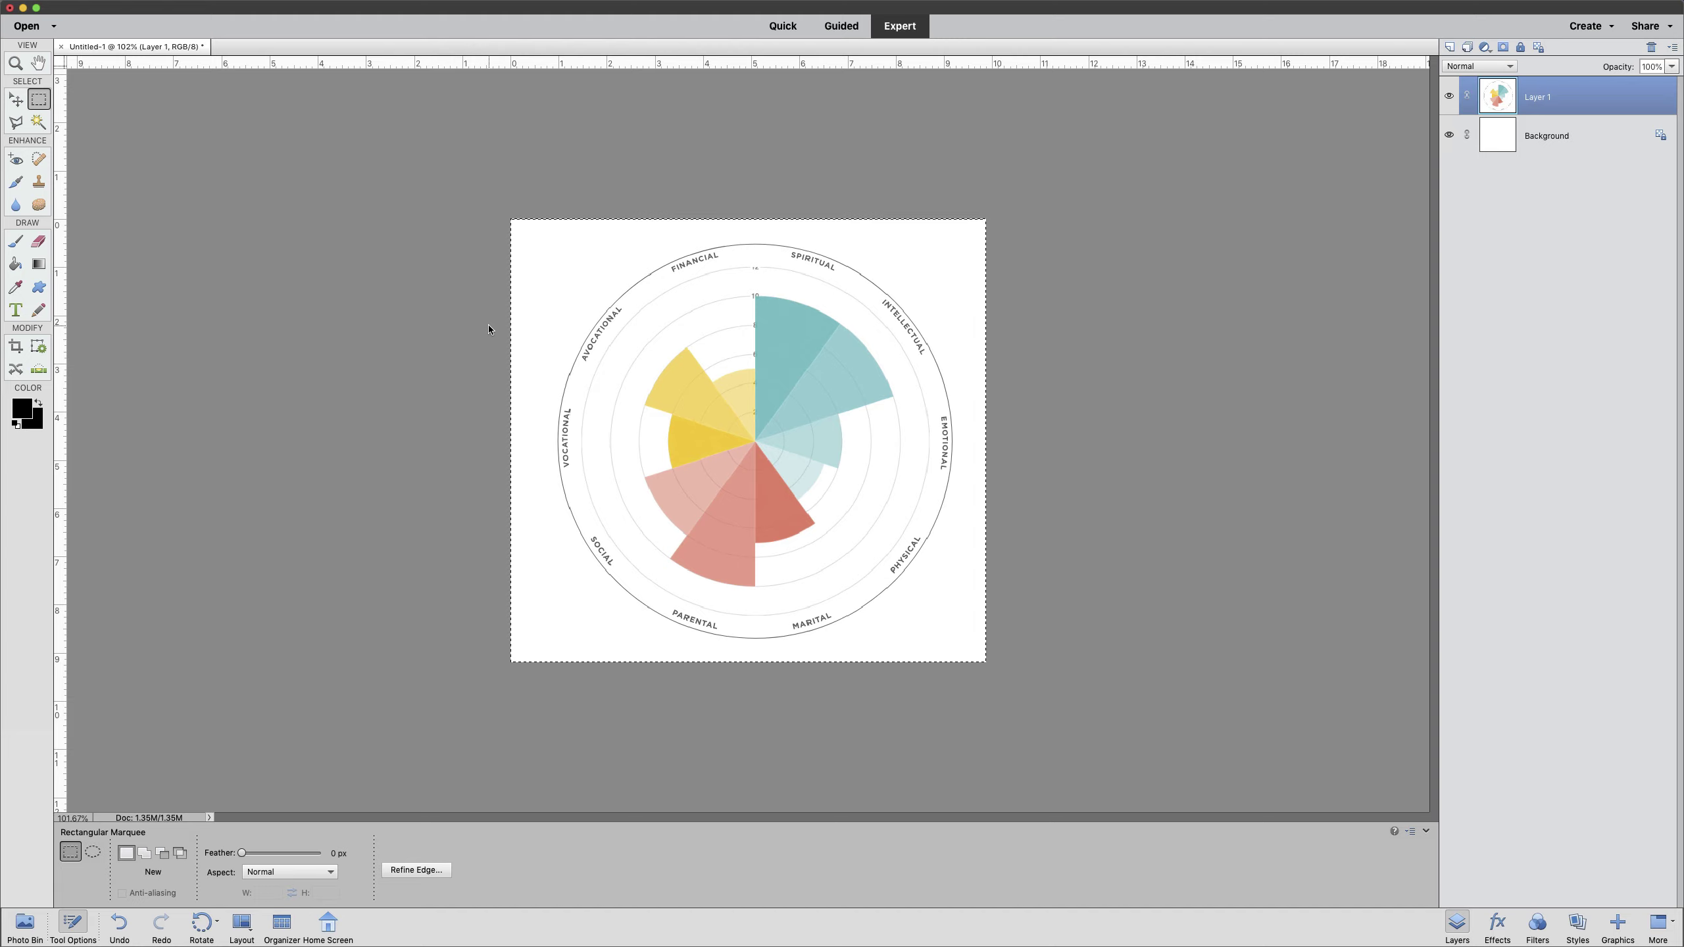
{"action": "key", "text": "super+d"}
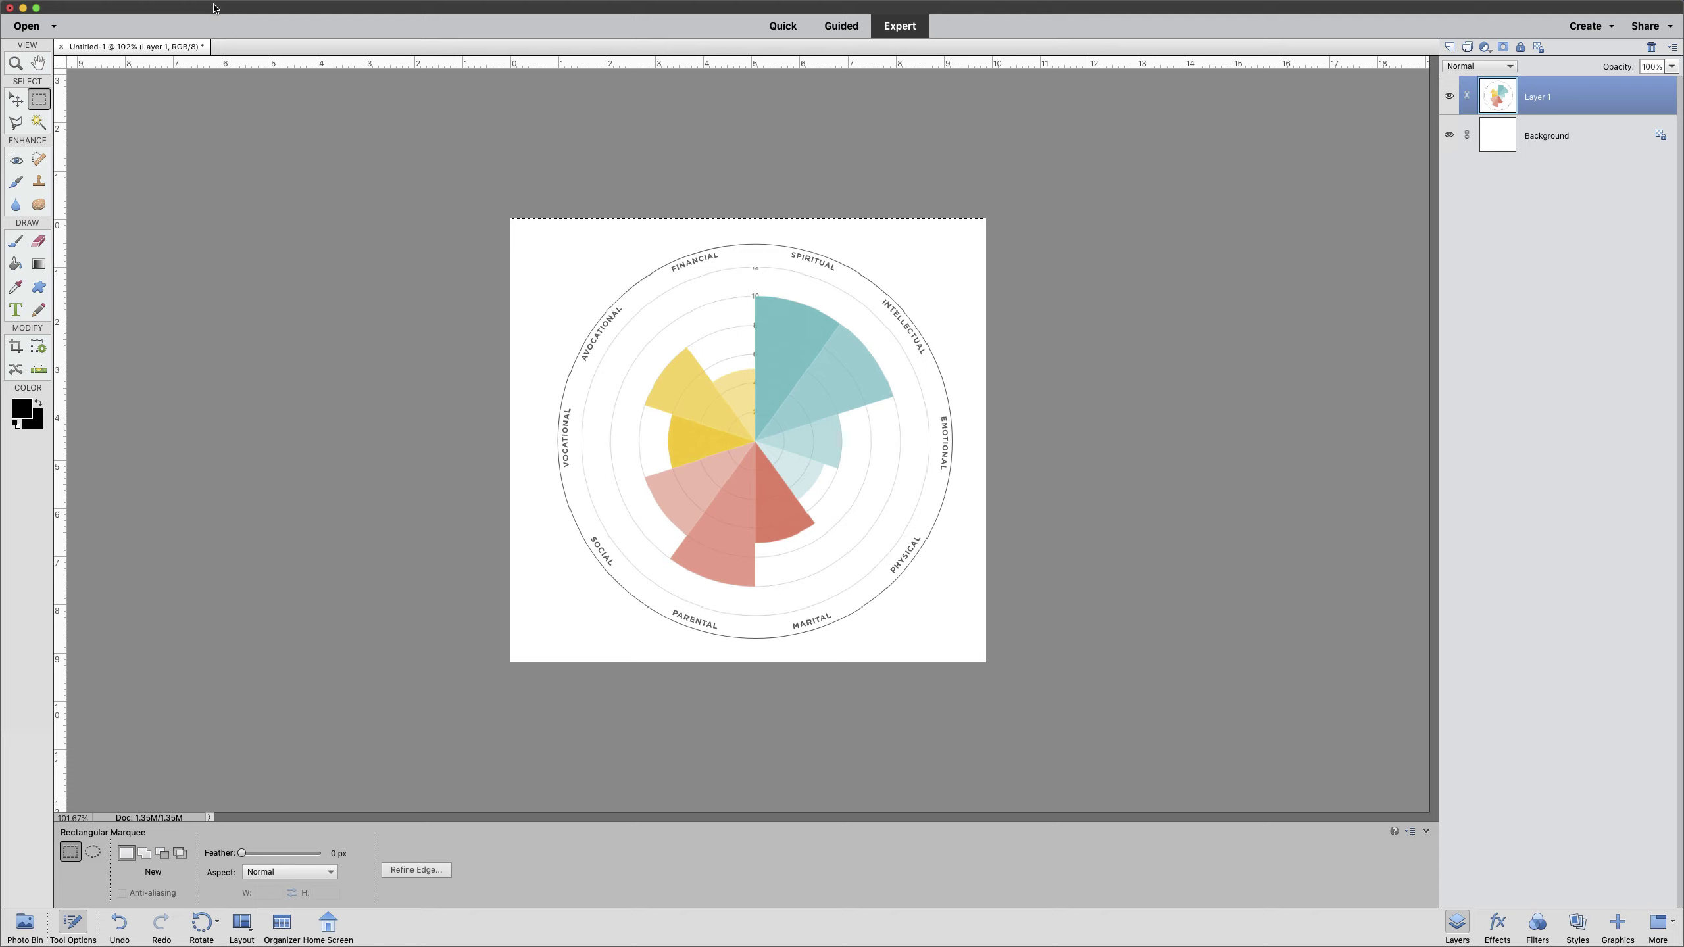
In Save for Web, set the output format to JPEG and raise quality from 60 to 100.
{"action": "mouse_move", "coordinate": [174, 5]}
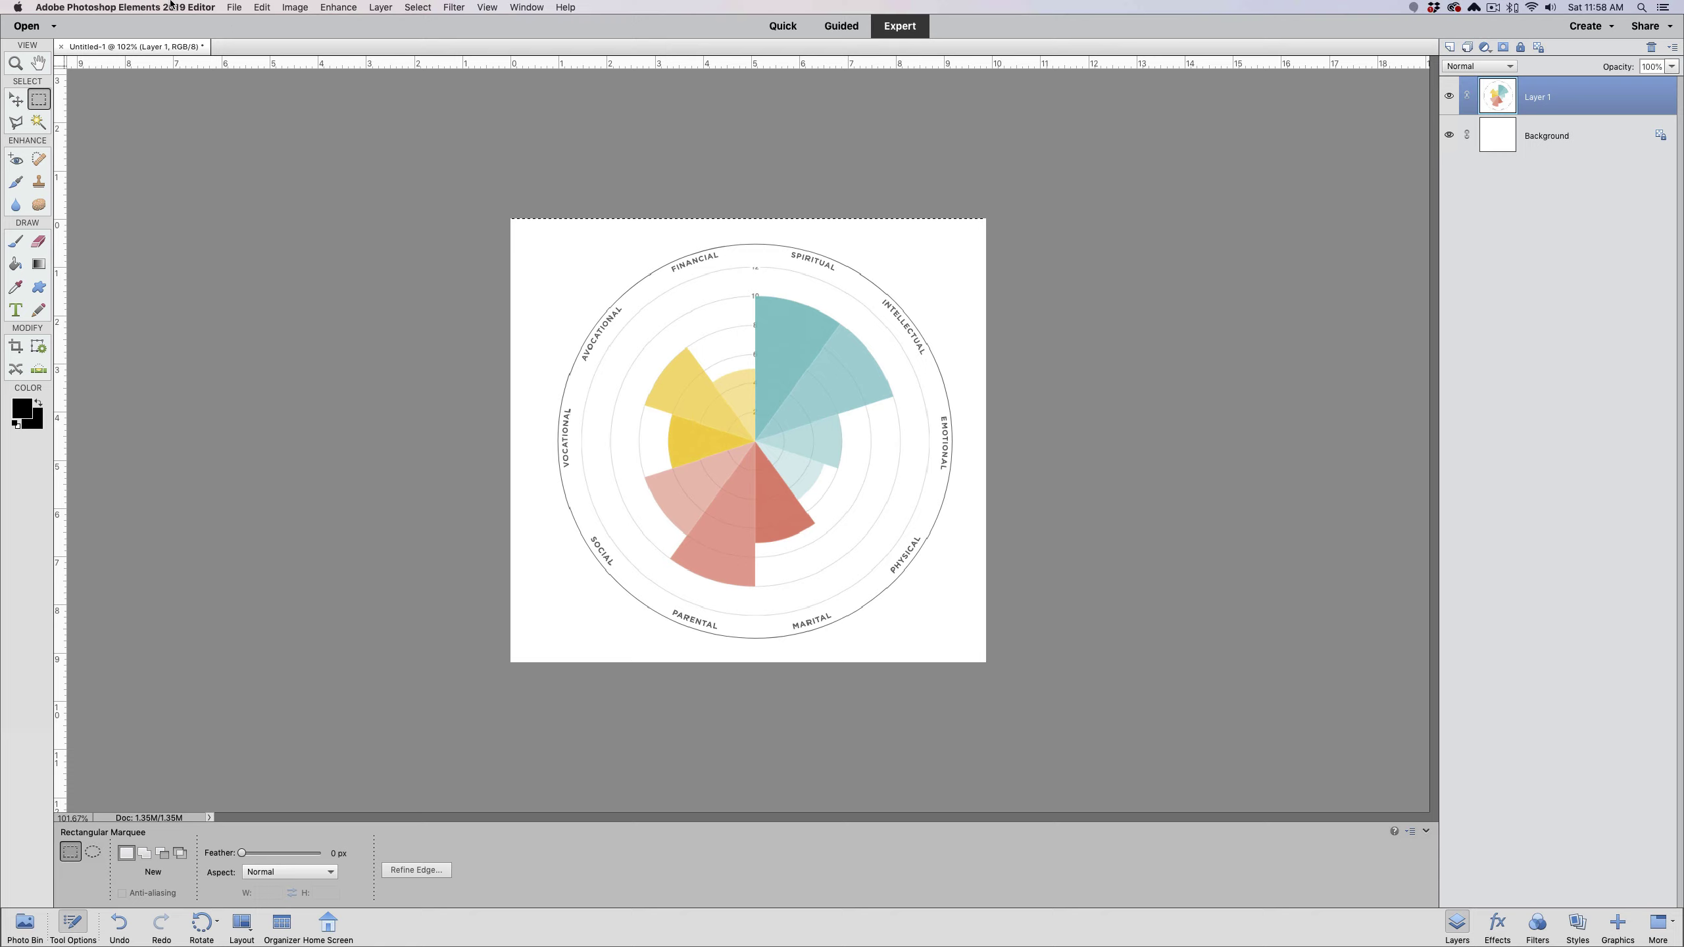
{"action": "left_click", "coordinate": [232, 7]}
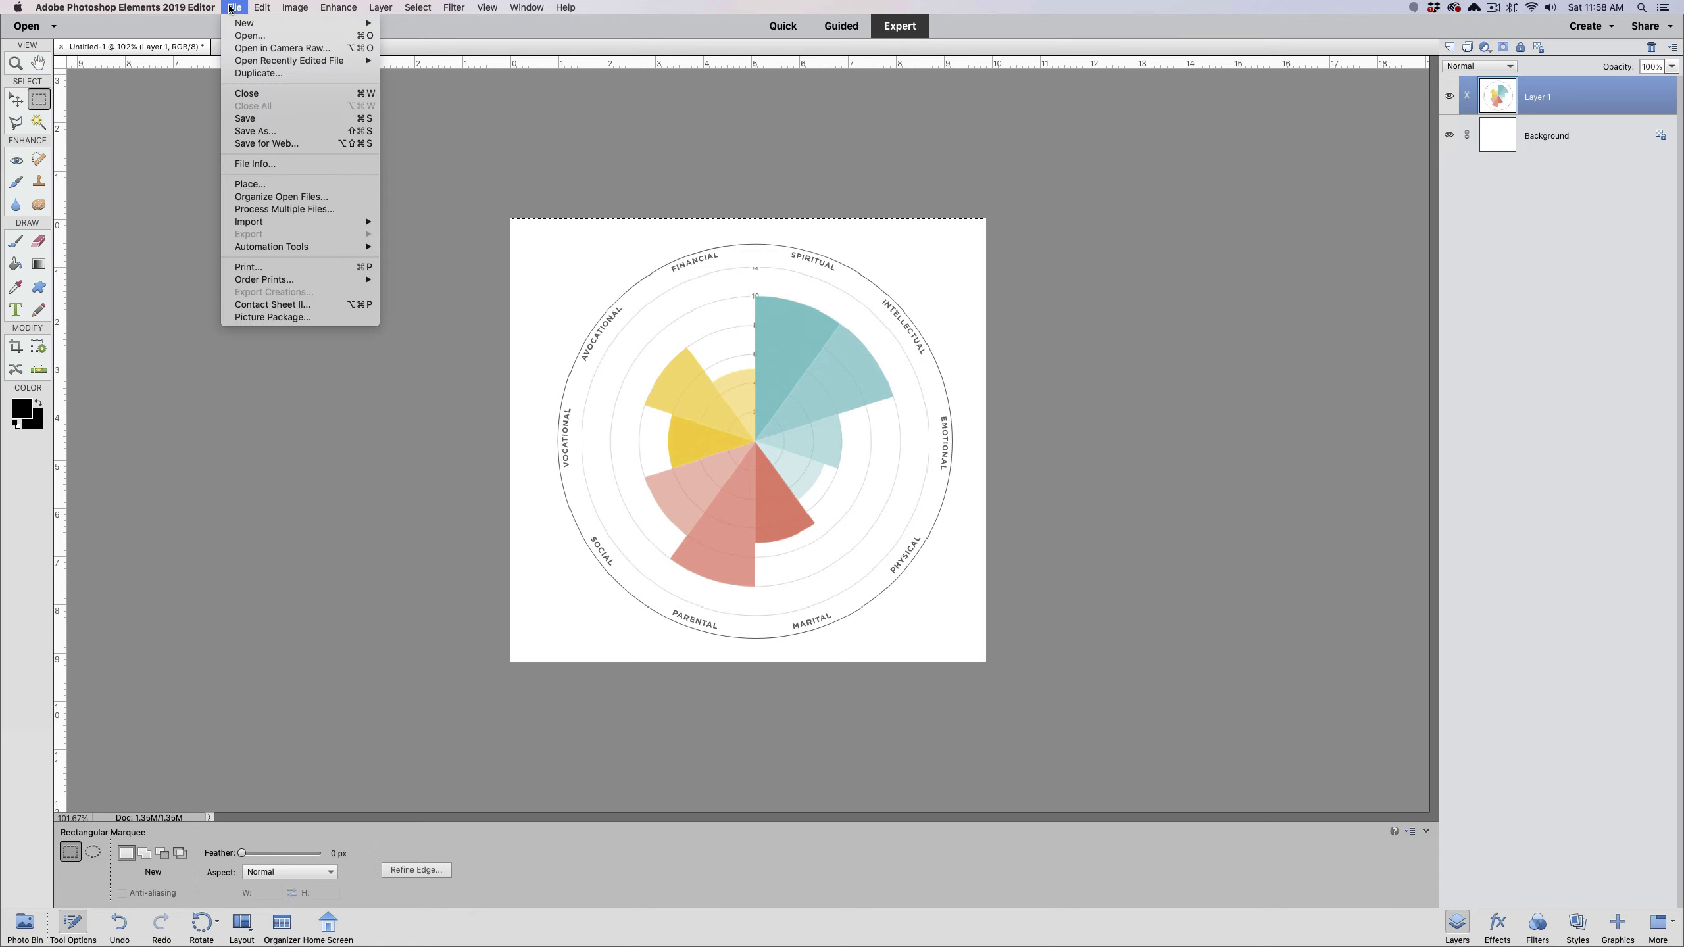
{"action": "left_click", "coordinate": [243, 144]}
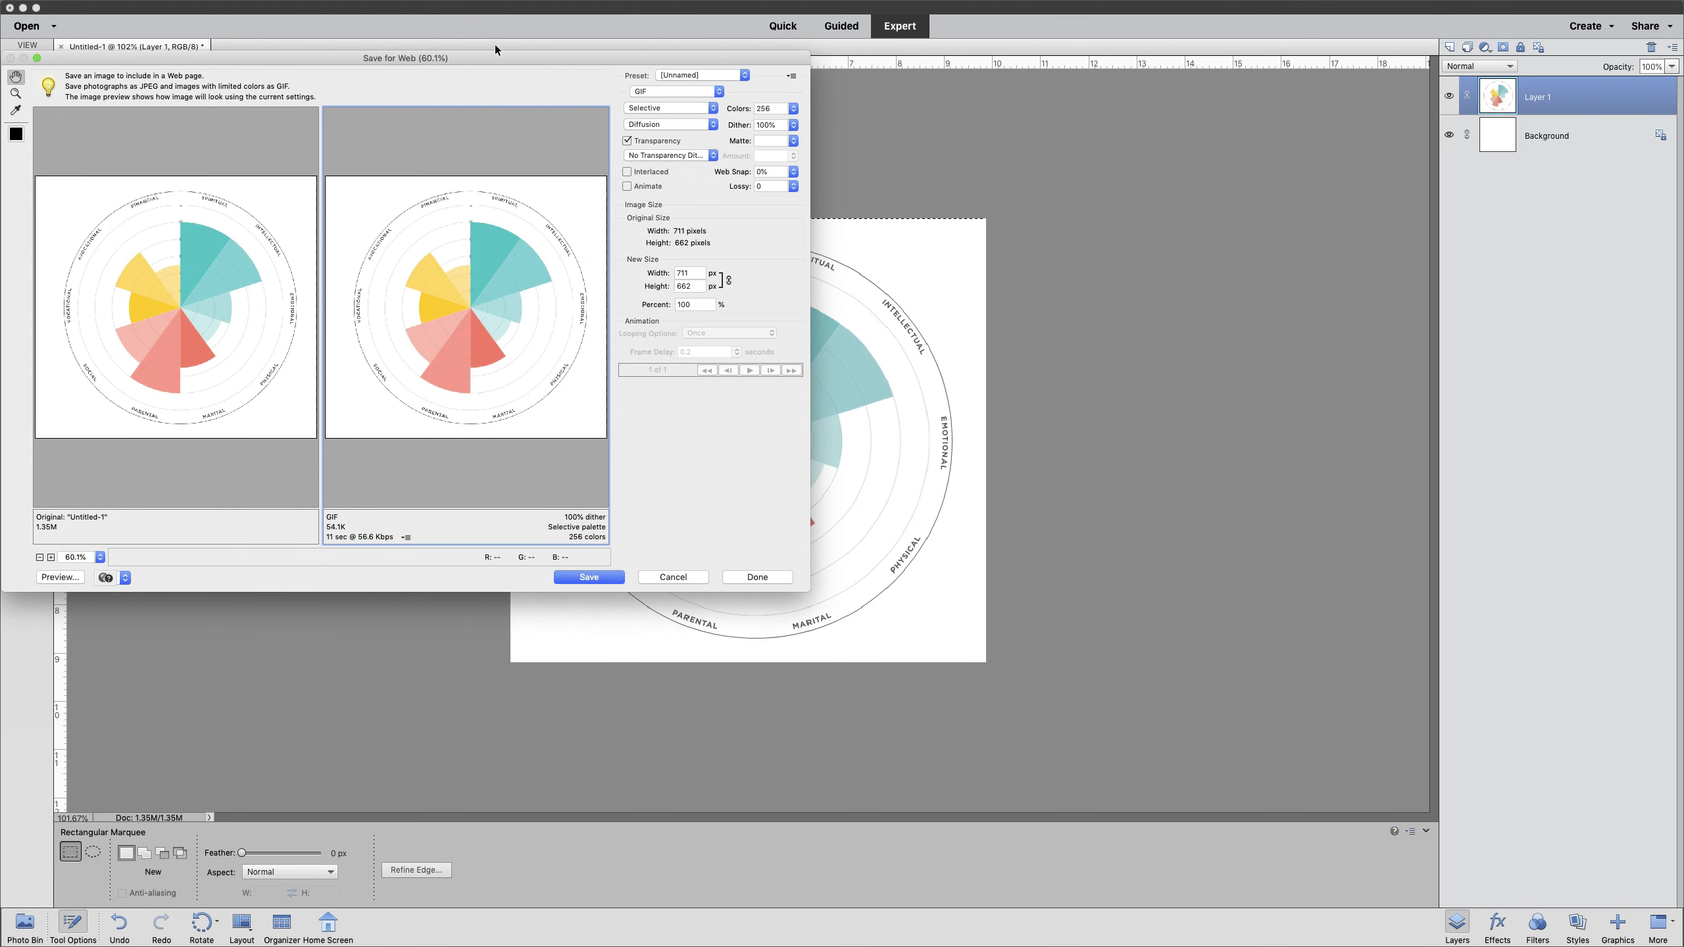
{"action": "left_click_drag", "start_coordinate": [492, 58], "coordinate": [674, 82]}
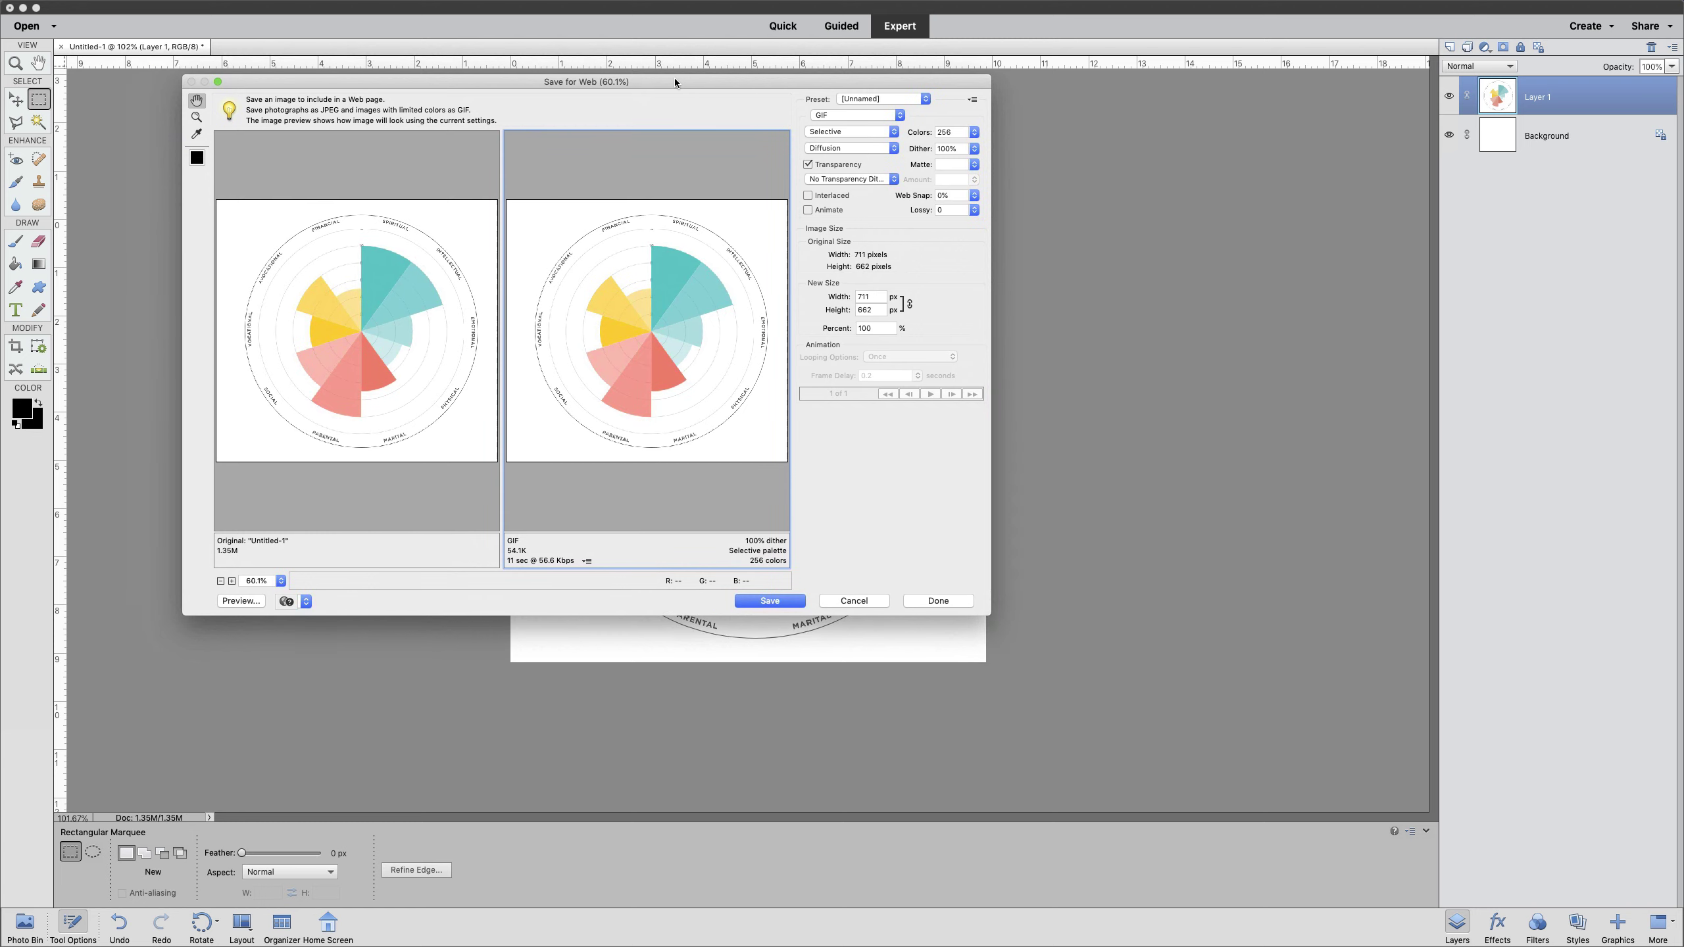
{"action": "left_click", "coordinate": [822, 115]}
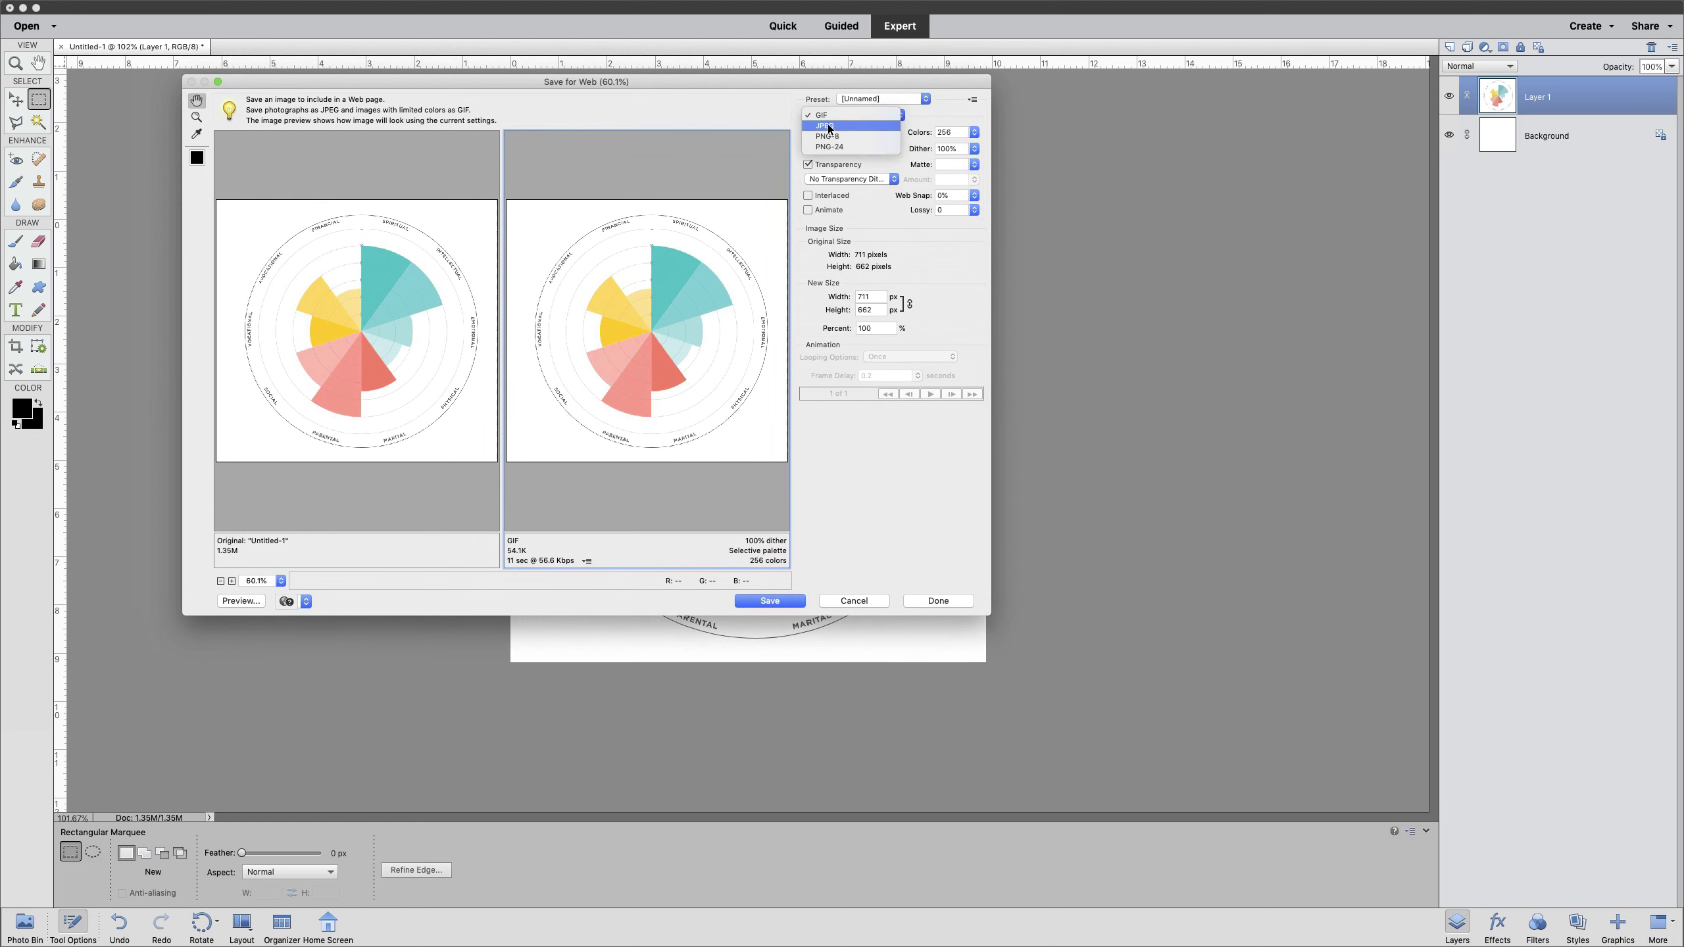
{"action": "left_click", "coordinate": [828, 127]}
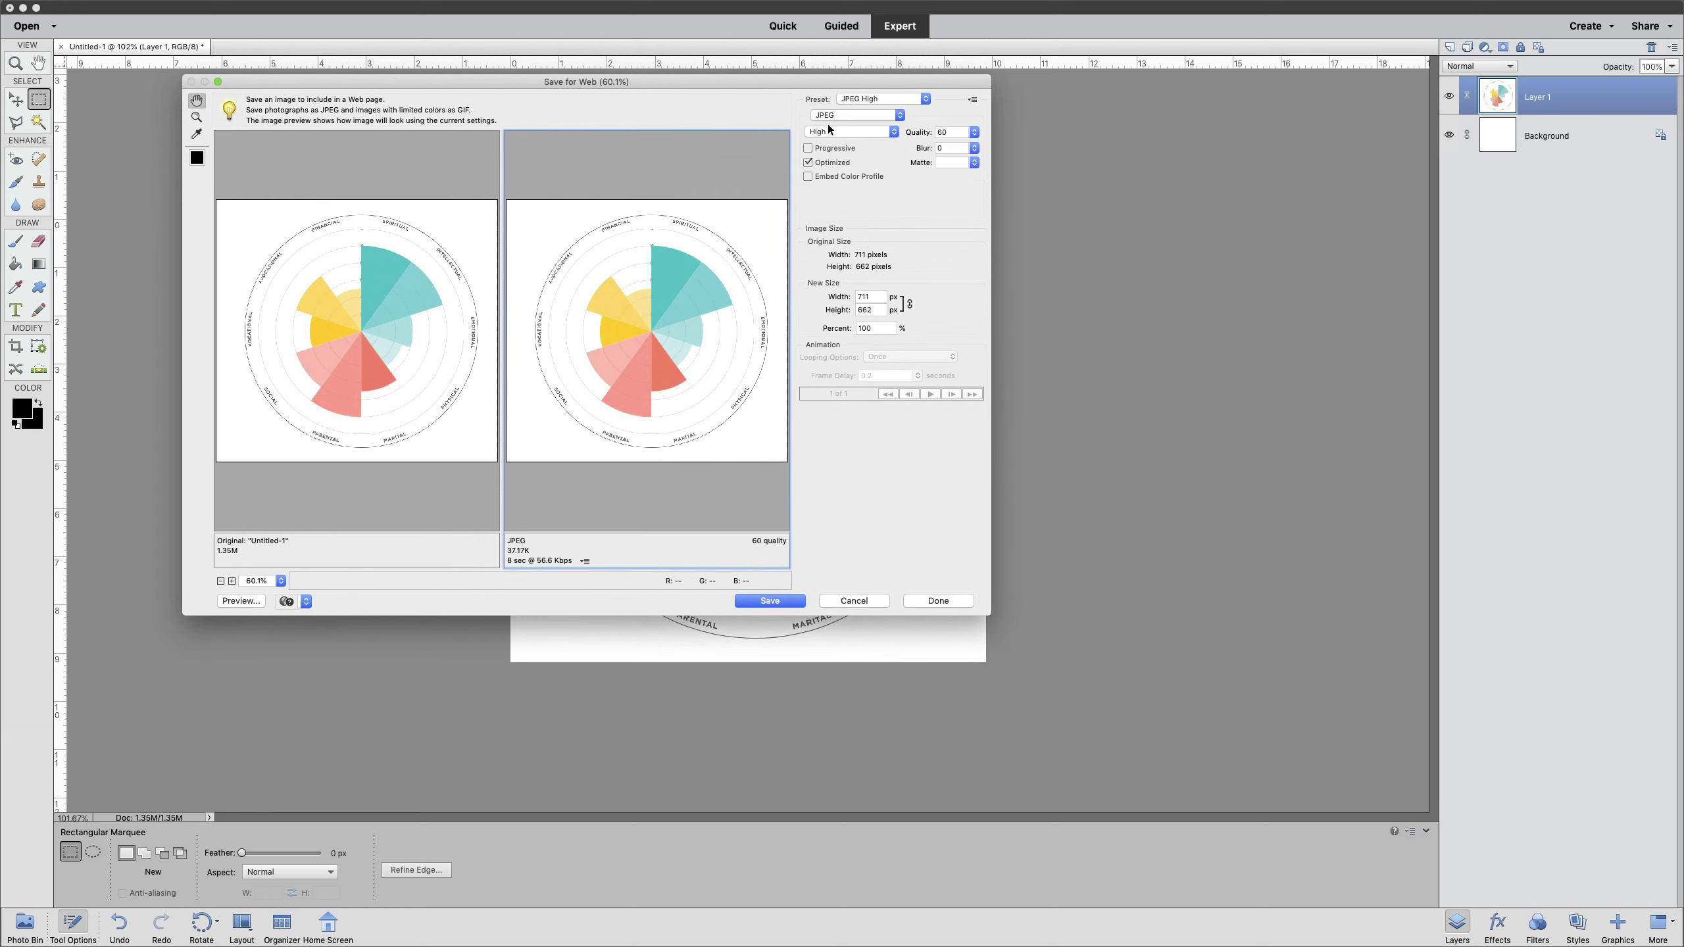
{"action": "left_click", "coordinate": [975, 133]}
{"action": "left_click_drag", "start_coordinate": [947, 146], "coordinate": [975, 146]}
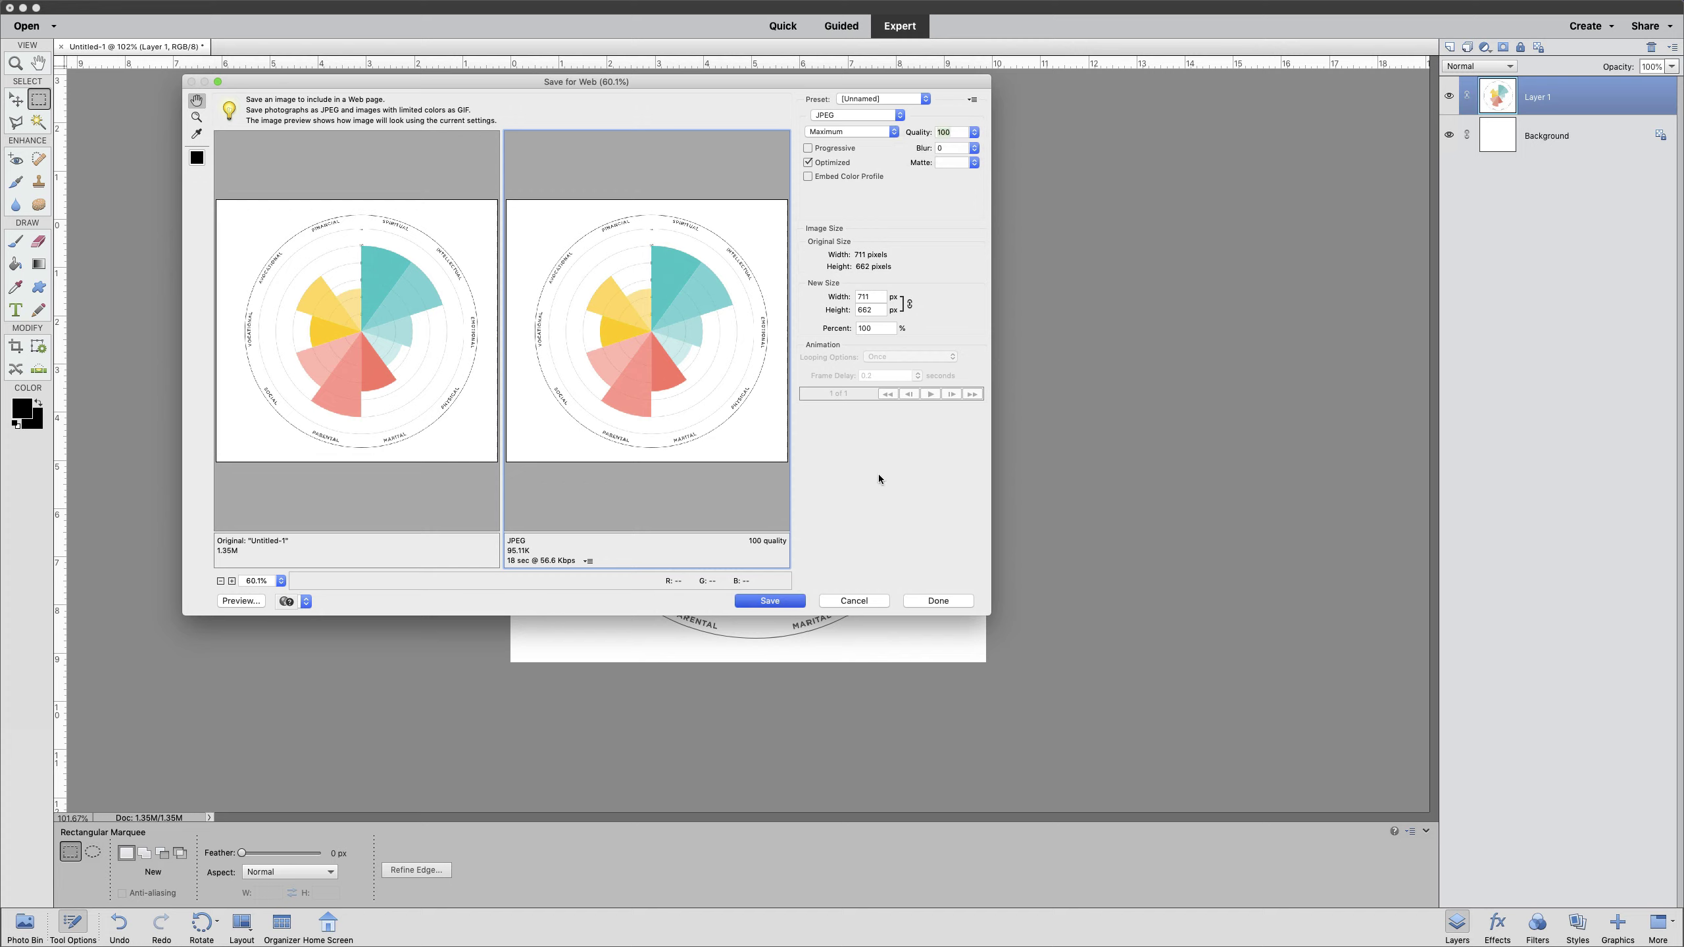
Choose the ~JS-Blog folder, name the file JS-LifeScore-wheel, and save the JPEG.
{"action": "key", "text": "Return"}
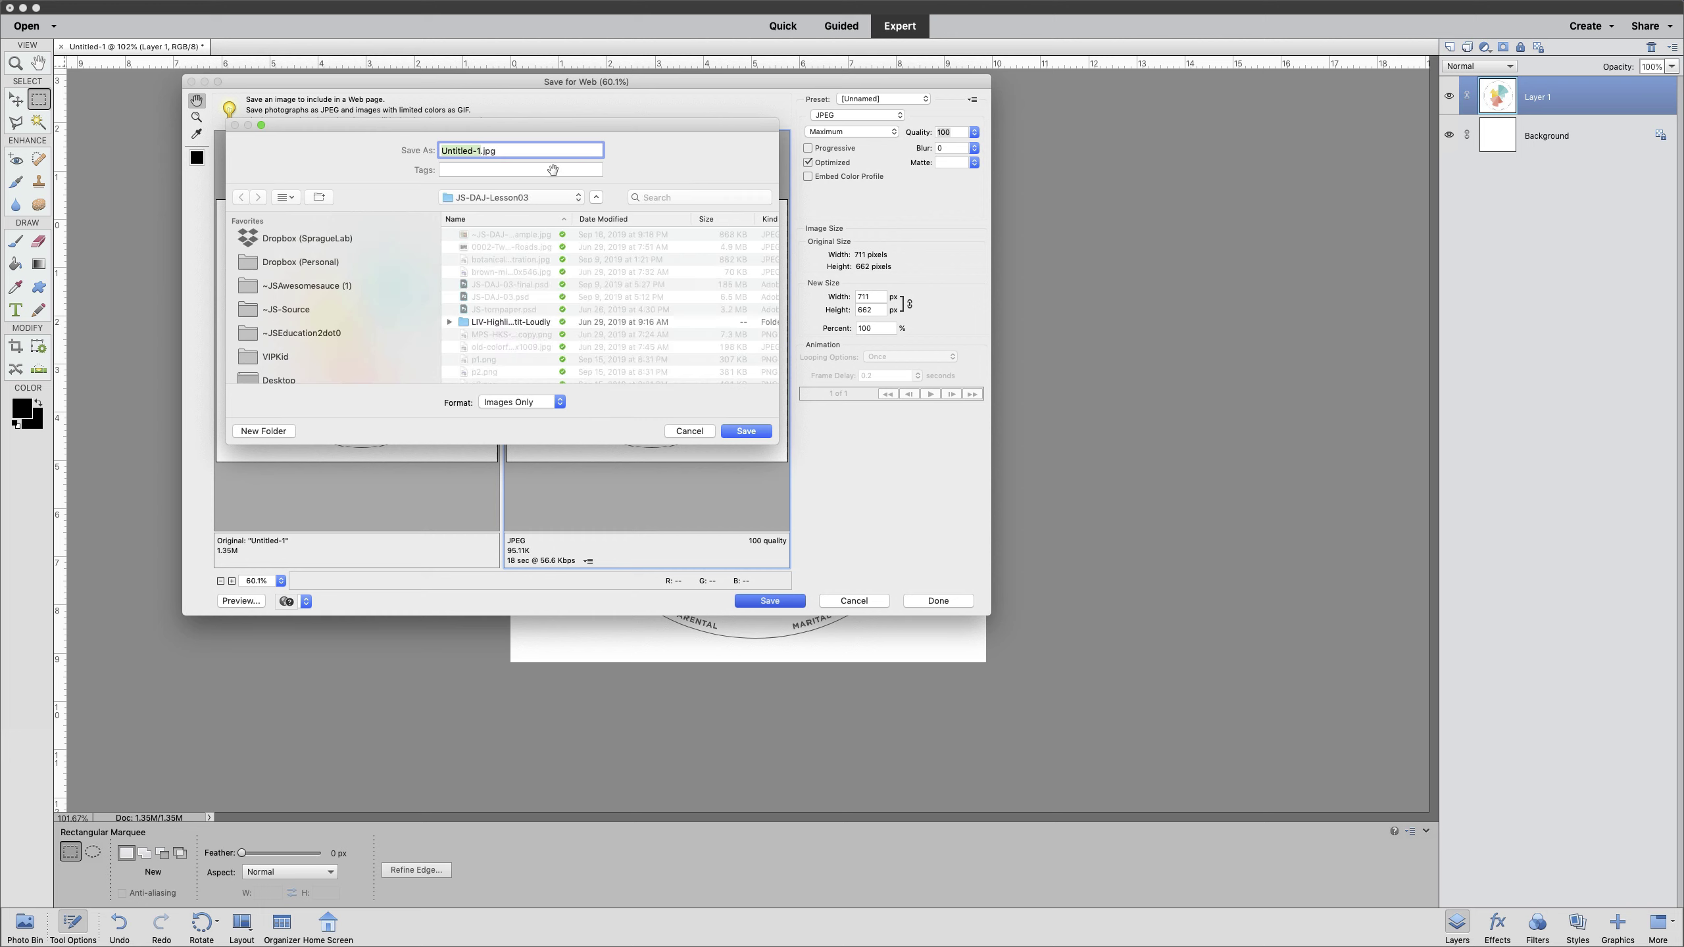
{"action": "left_click", "coordinate": [486, 201]}
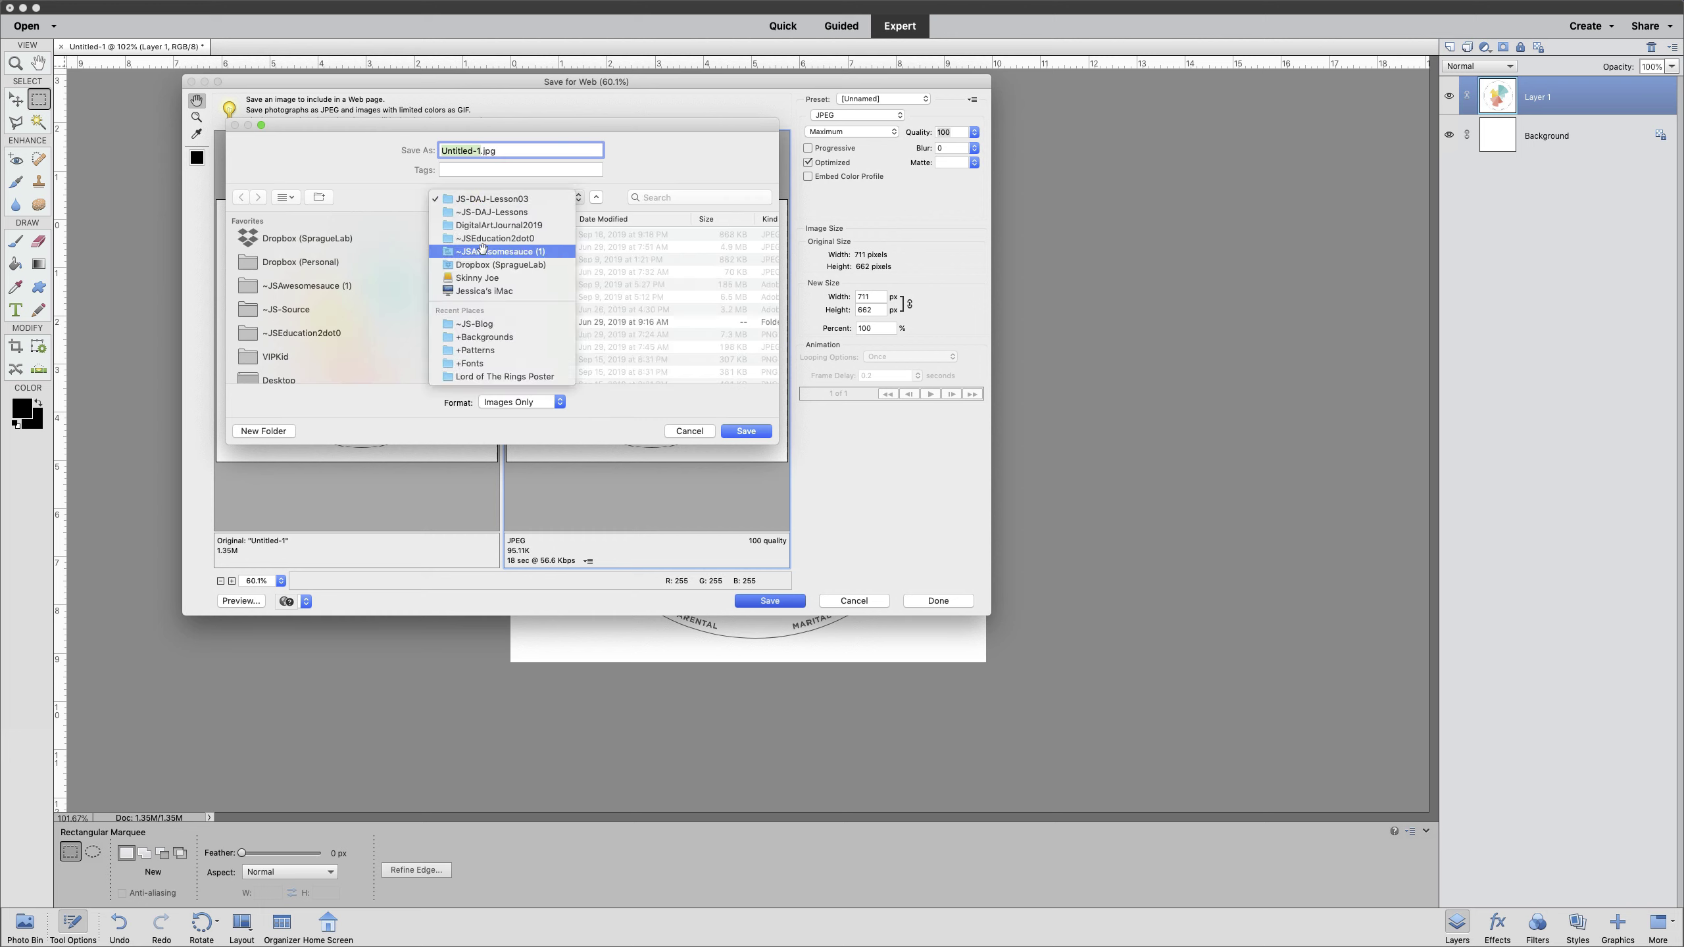
{"action": "key", "text": "Escape"}
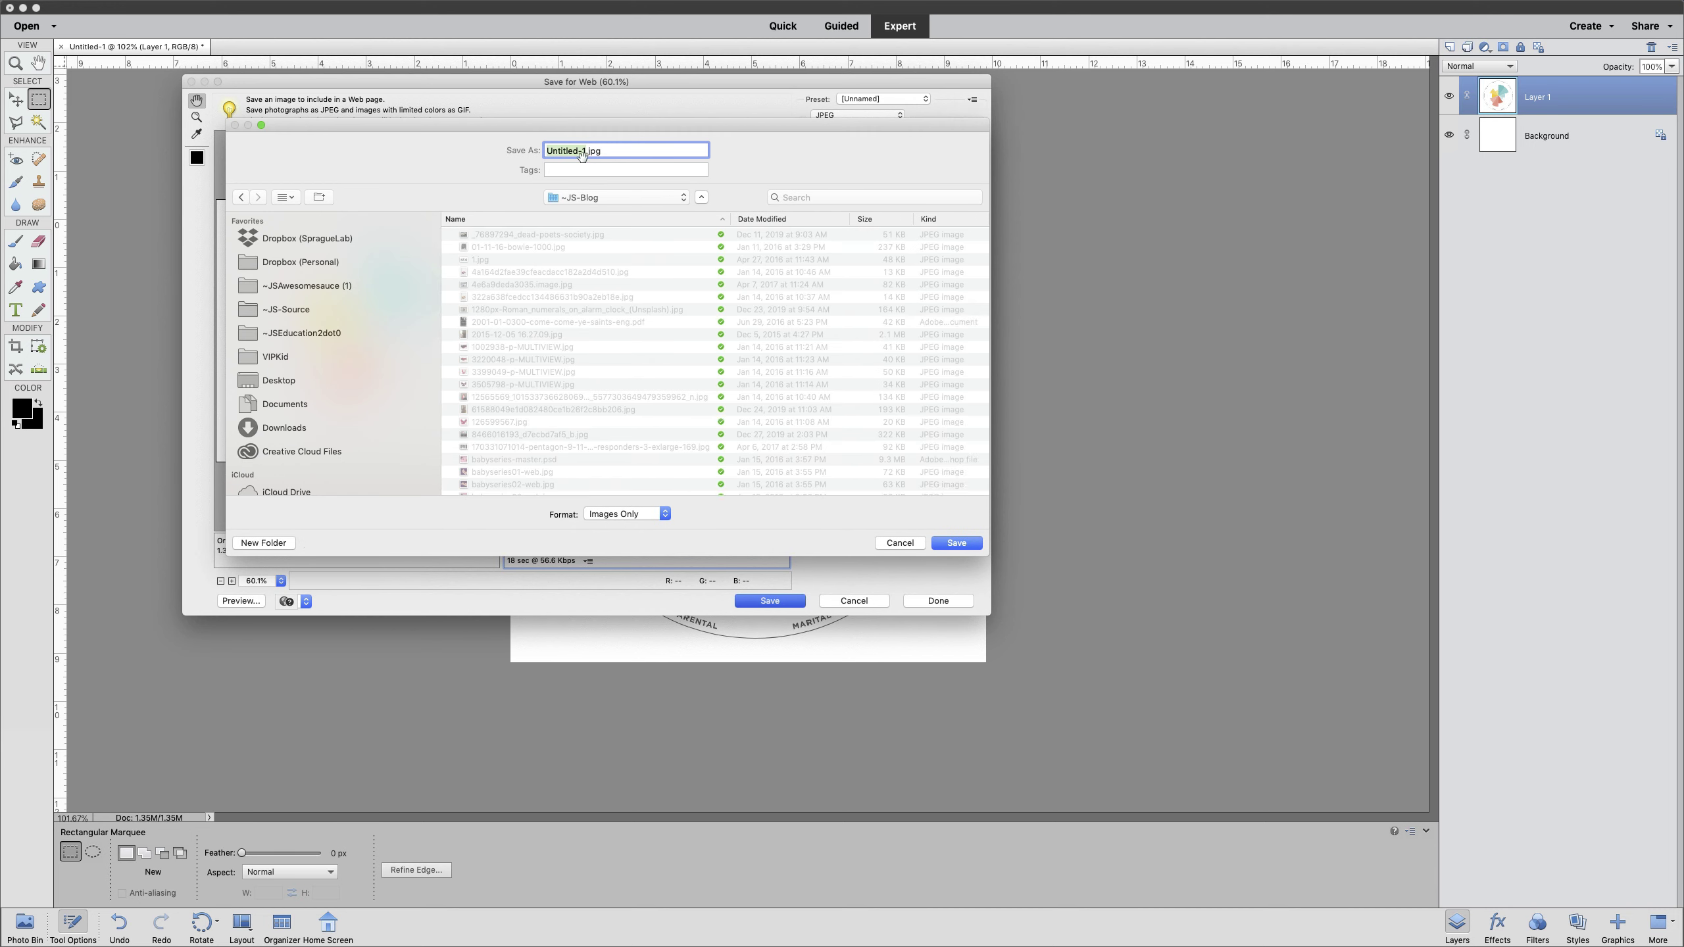
{"action": "type", "text": "JS-L"}
{"action": "type", "text": "ife"}
{"action": "type", "text": "Score"}
{"action": "type", "text": "-"}
{"action": "type", "text": "a"}
{"action": "type", "text": "wheel"}
{"action": "left_click", "coordinate": [957, 544]}
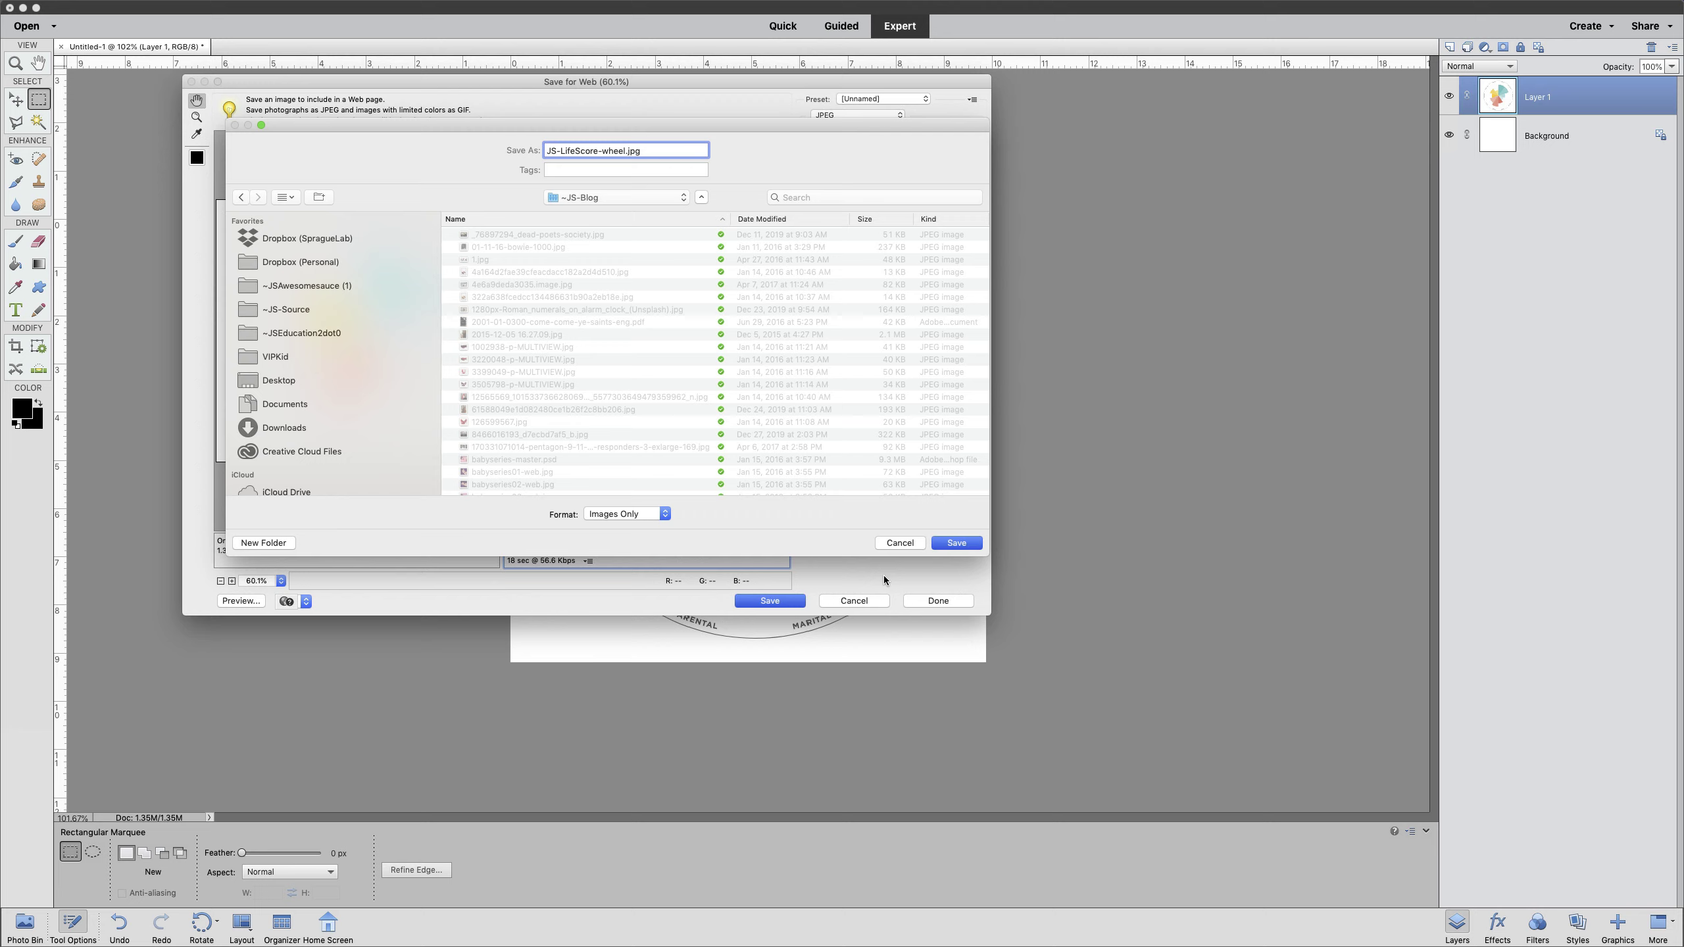